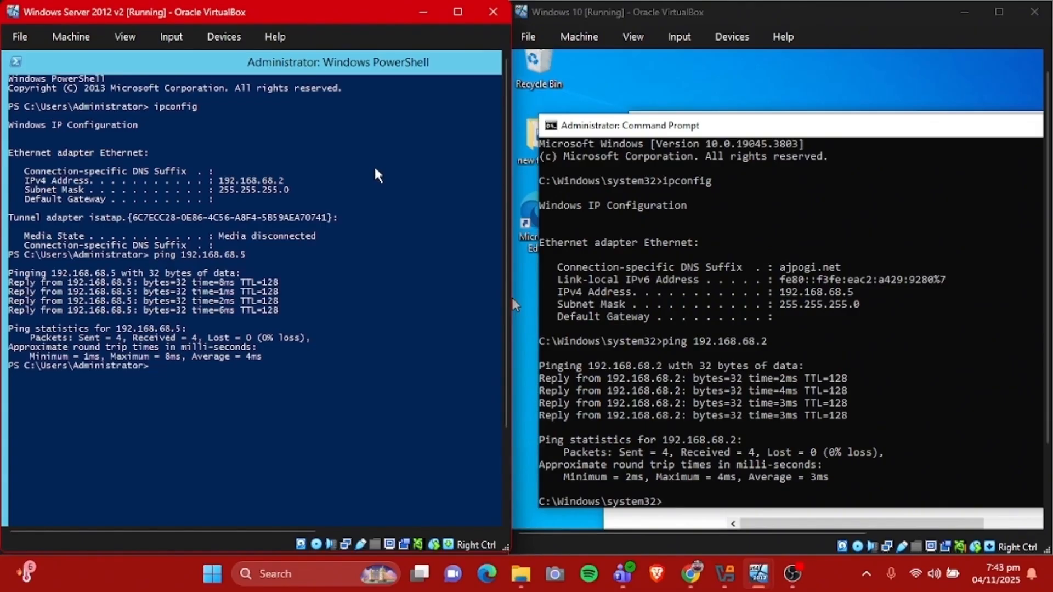
# Maximize the Windows Server 2012 machine, minimize PowerShell, and open File Server Resource Manager through Server Manager
pyautogui.click(459, 11)
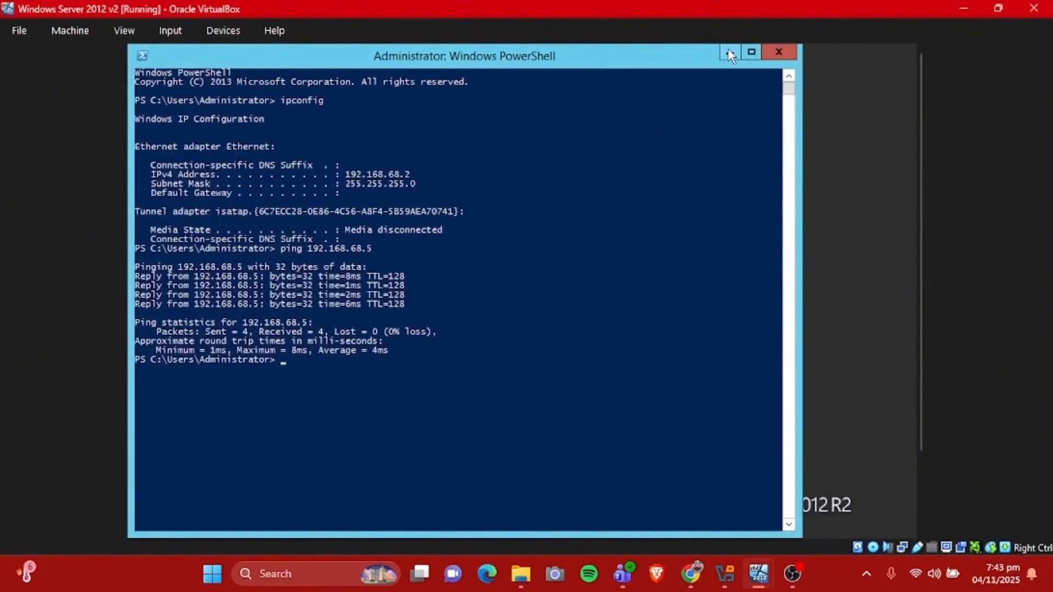
pyautogui.click(729, 53)
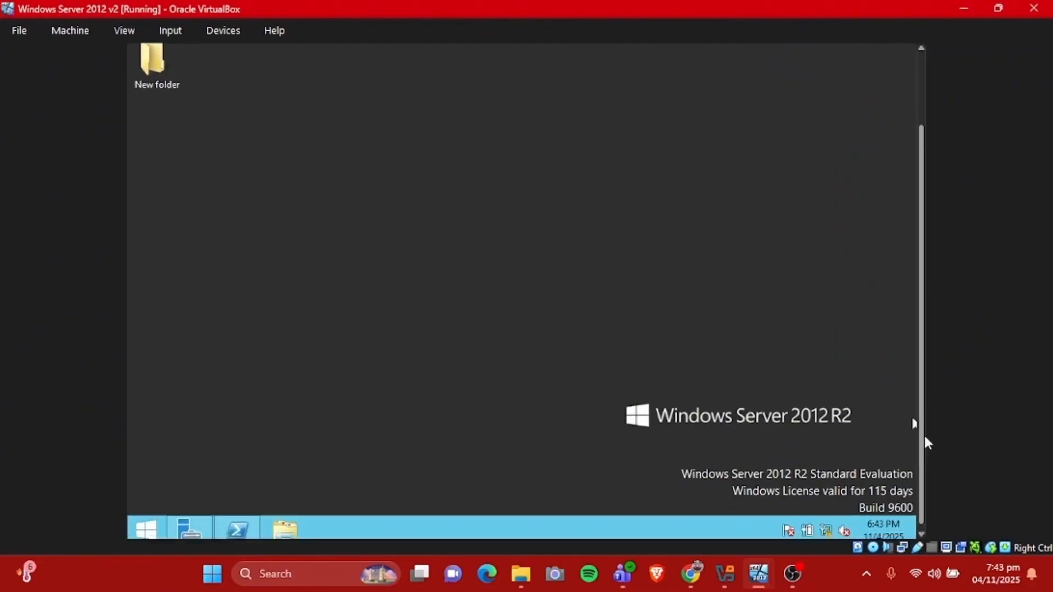
pyautogui.click(205, 513)
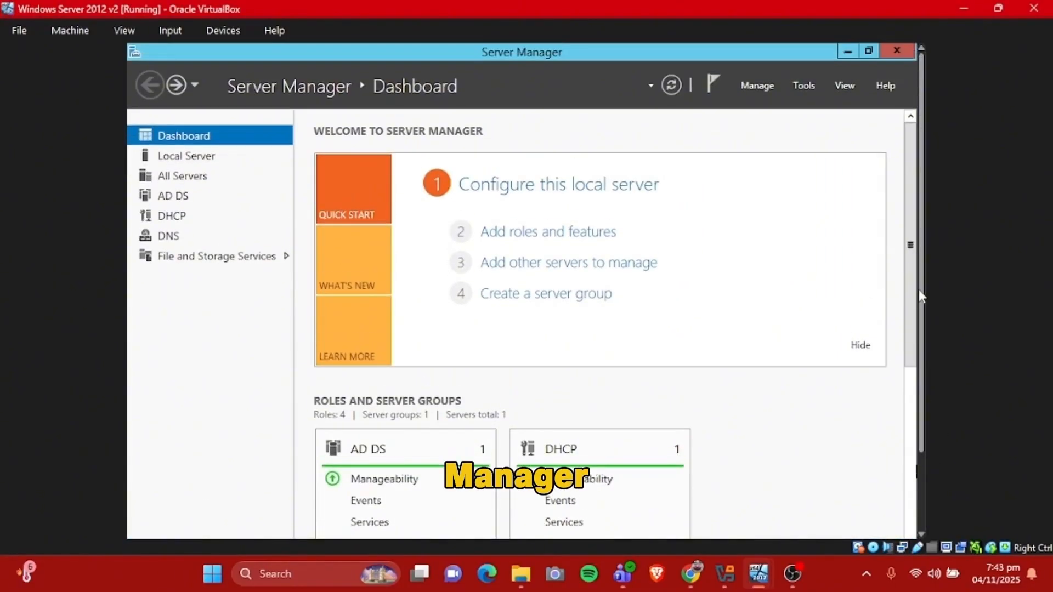
pyautogui.click(802, 88)
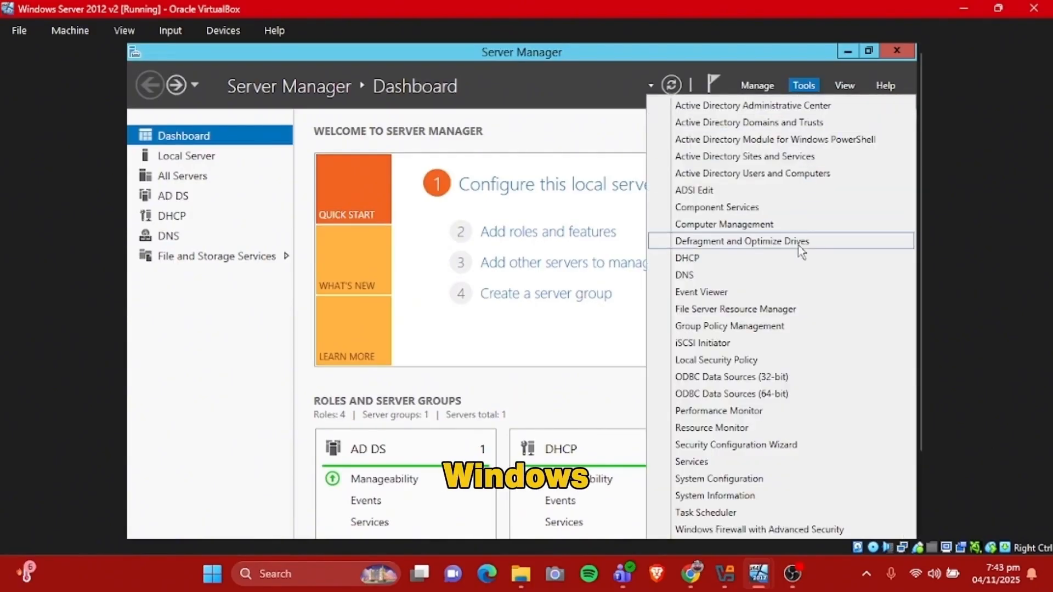
pyautogui.click(773, 311)
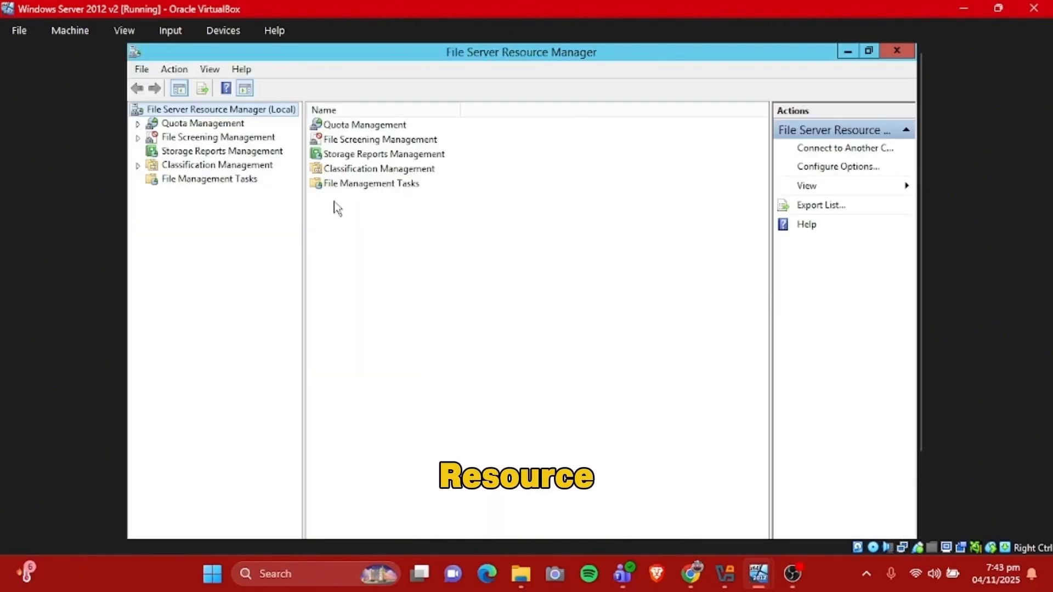
# Review the file screens on D:\screen2 and D:\ under File Screening Management, closing File Server Resource Manager when done
pyautogui.click(197, 139)
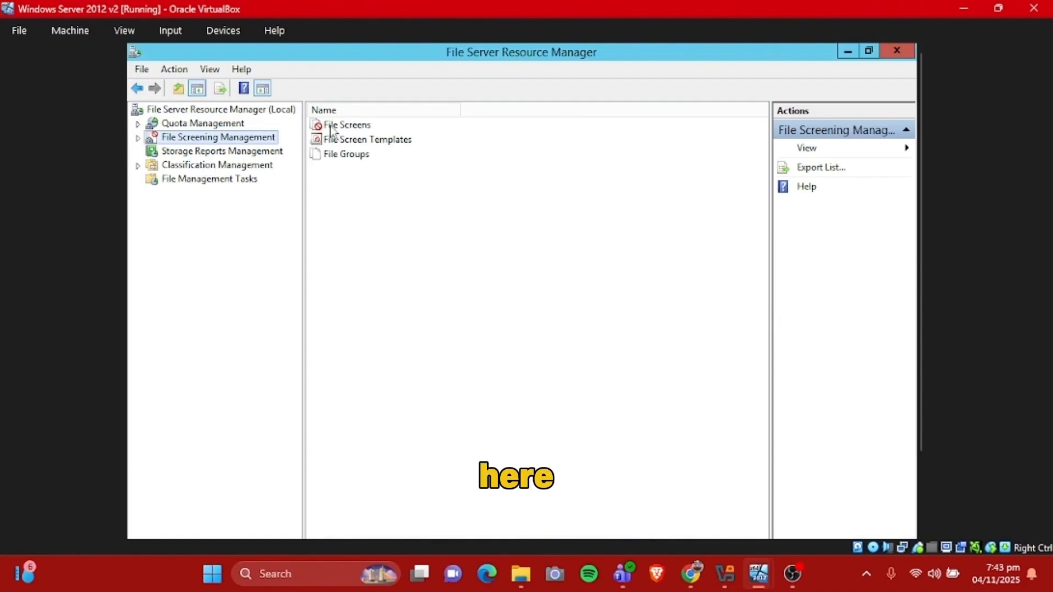
pyautogui.click(330, 128)
pyautogui.doubleClick(357, 128)
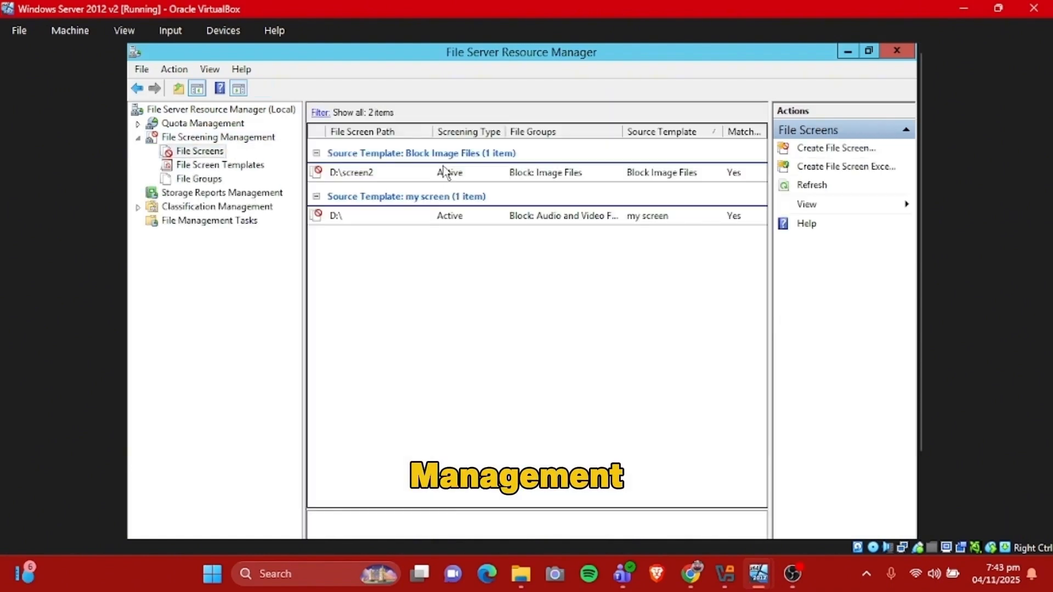
pyautogui.click(530, 175)
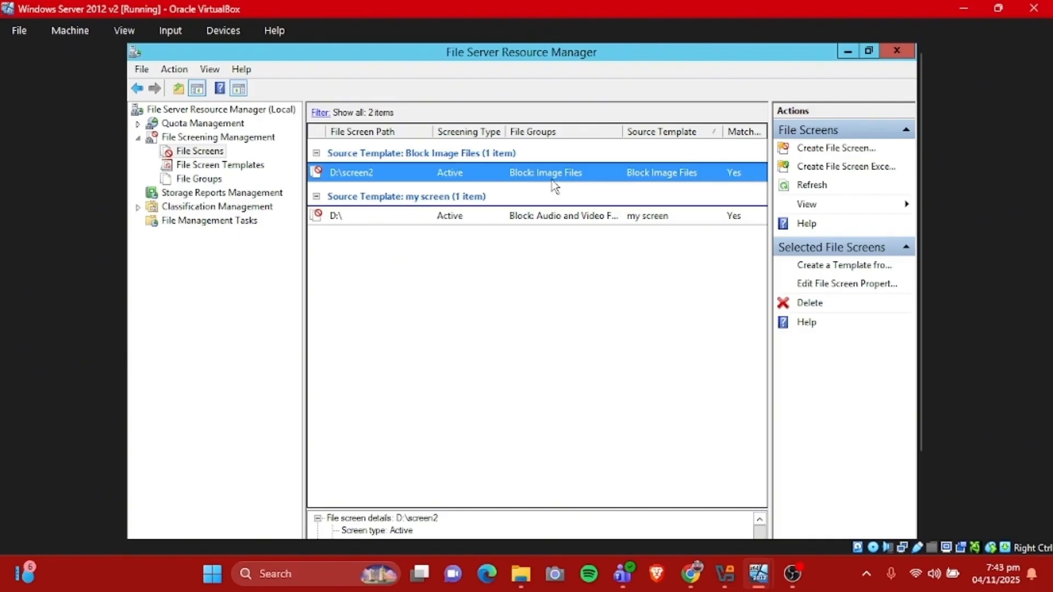
pyautogui.click(551, 220)
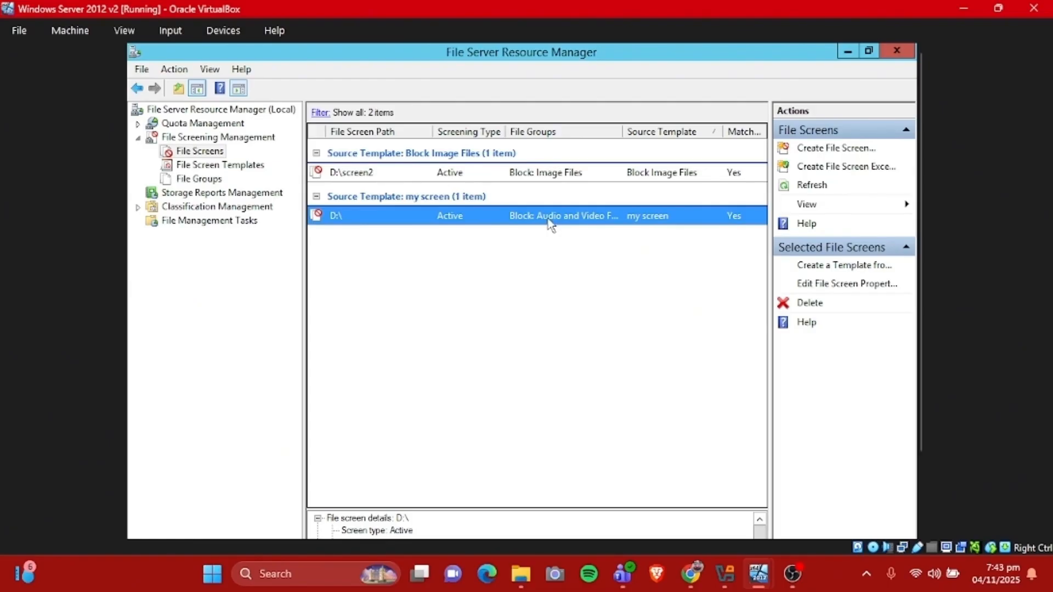
pyautogui.click(898, 51)
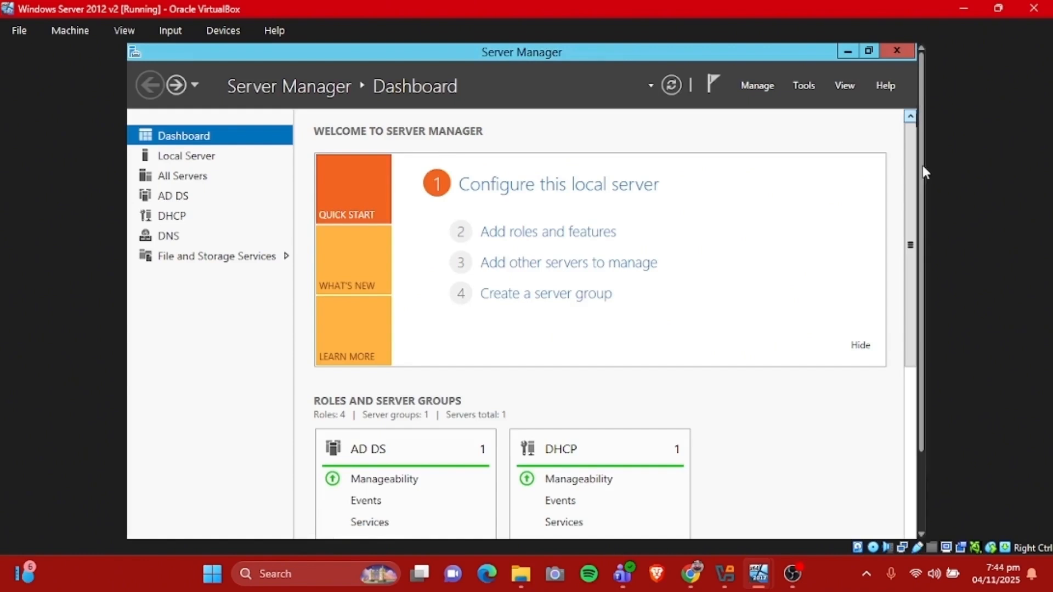
# Search the server for Remote Desktop Connection and open it
pyautogui.press('super+s')
pyautogui.write('remo')
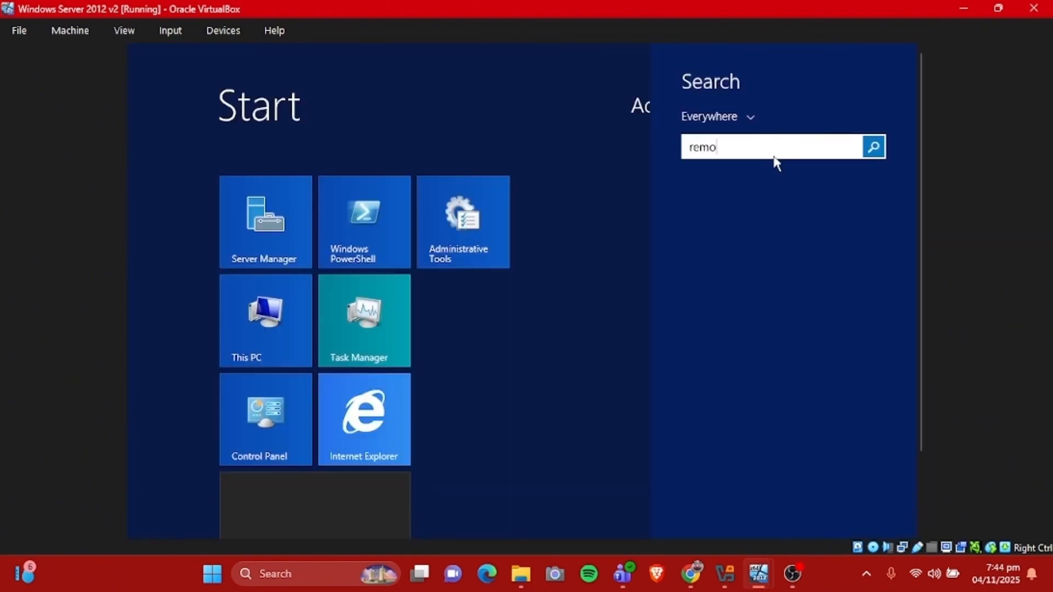
pyautogui.write('te desktop Connection')
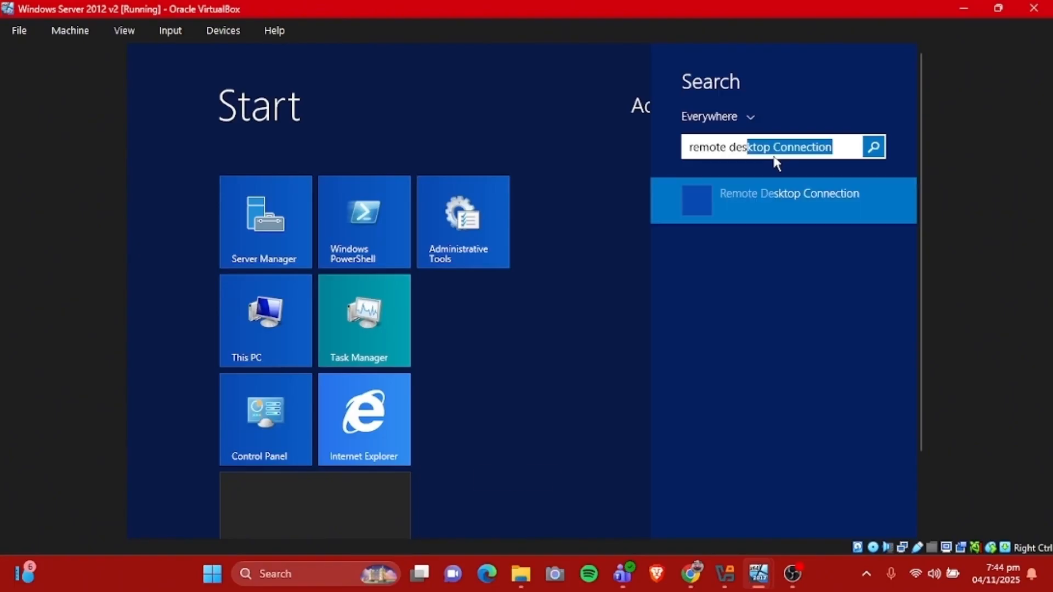
pyautogui.click(777, 200)
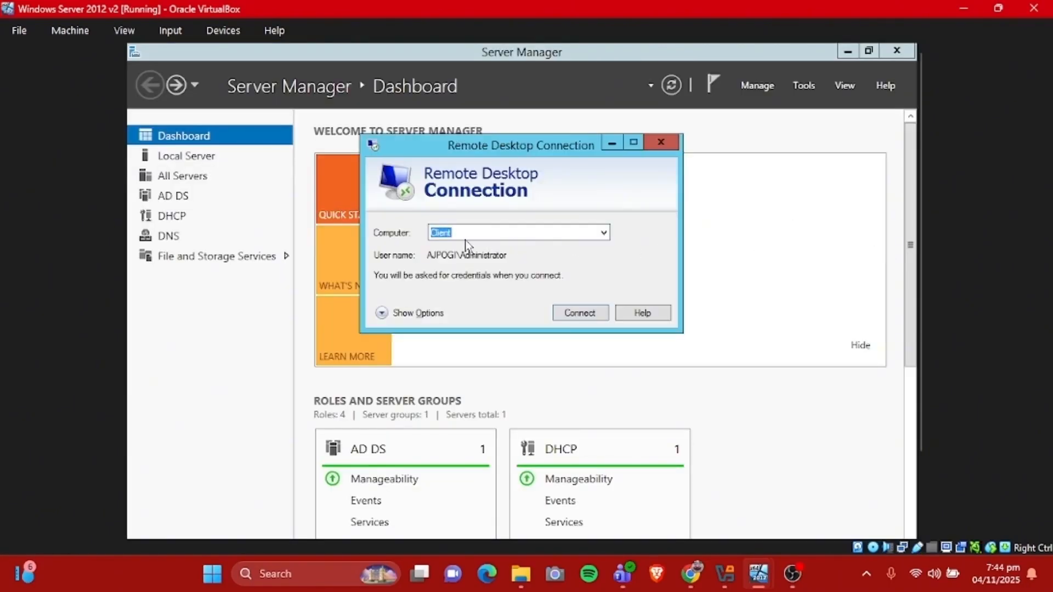
# Connect to the computer Client as AJPOGI\Administrator, entering the account password
pyautogui.click(579, 313)
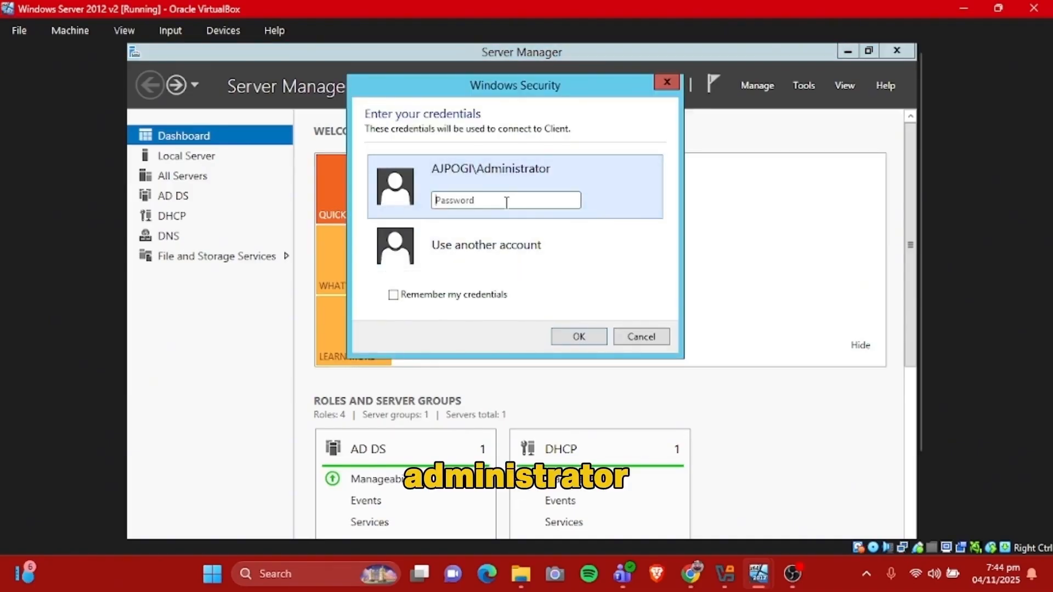
pyautogui.write('•••')
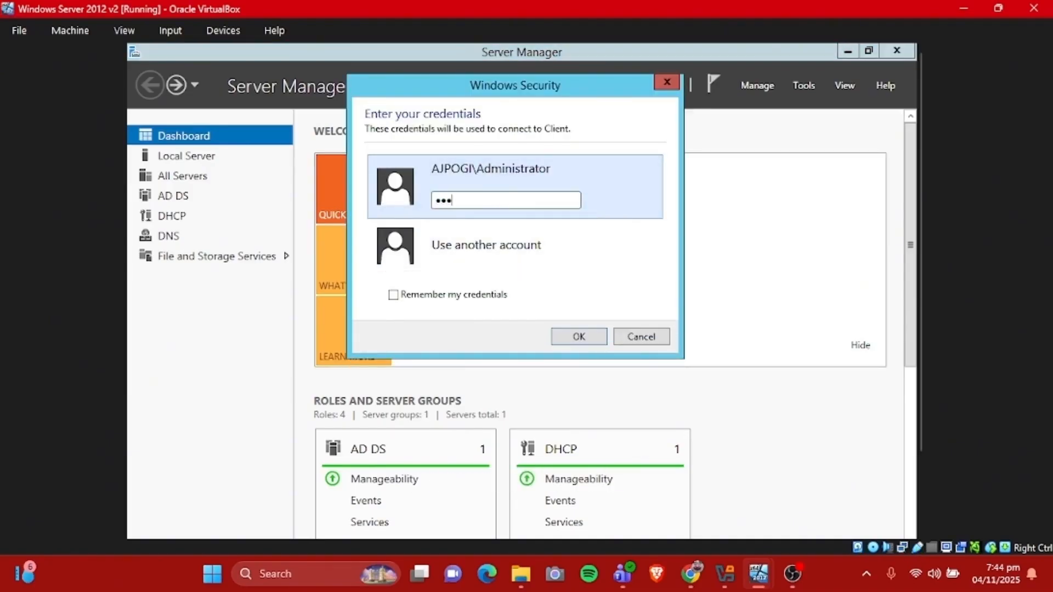
pyautogui.write('••••')
pyautogui.click(571, 336)
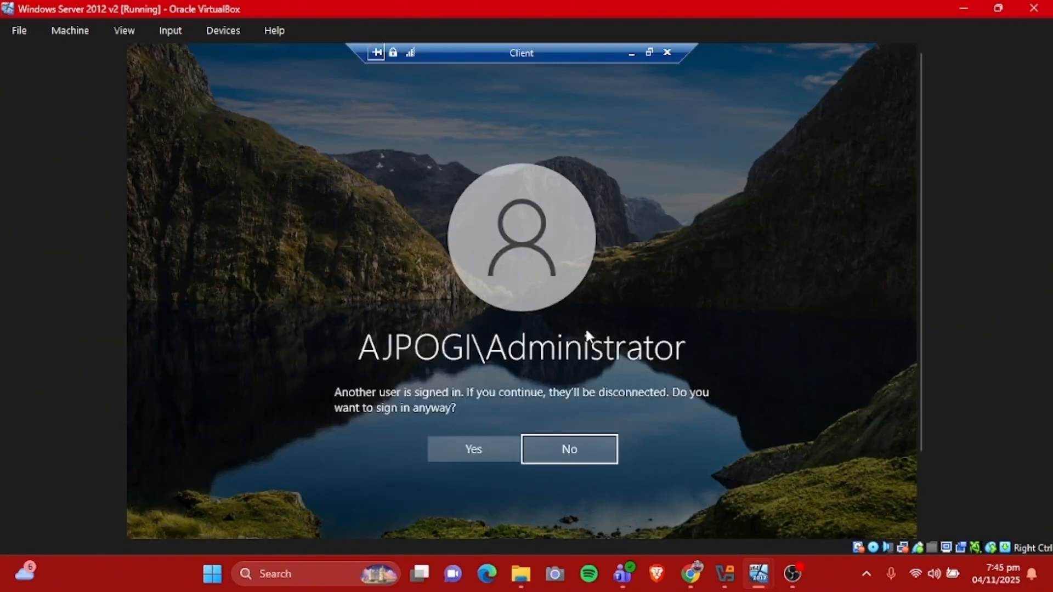
# Agree to disconnect the other signed-in user, allow the administrator's connection on the Windows 10 machine, and return to the server machine
pyautogui.click(473, 450)
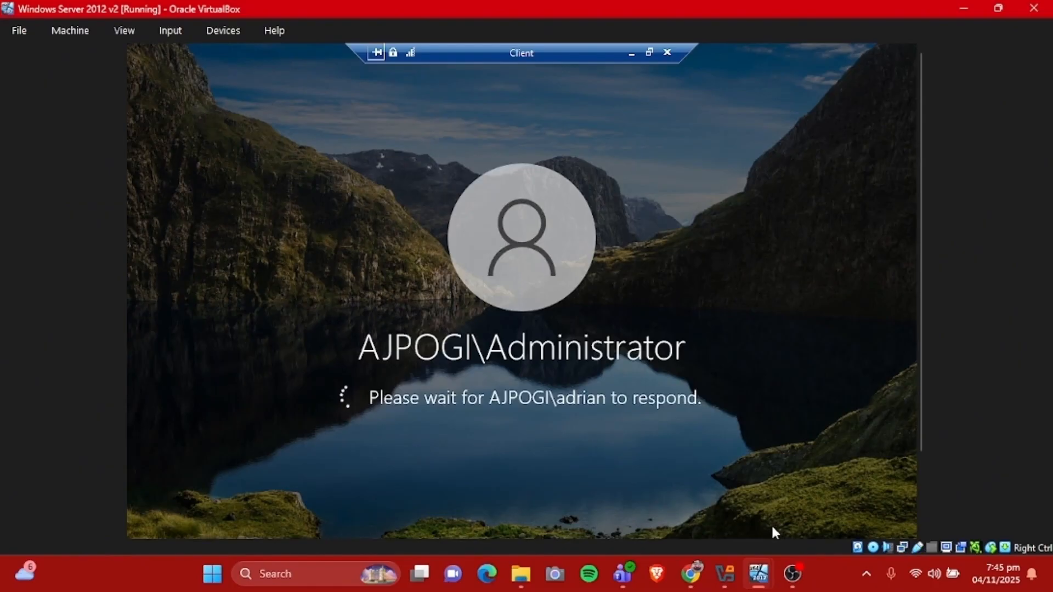
pyautogui.moveTo(759, 574)
pyautogui.click(807, 516)
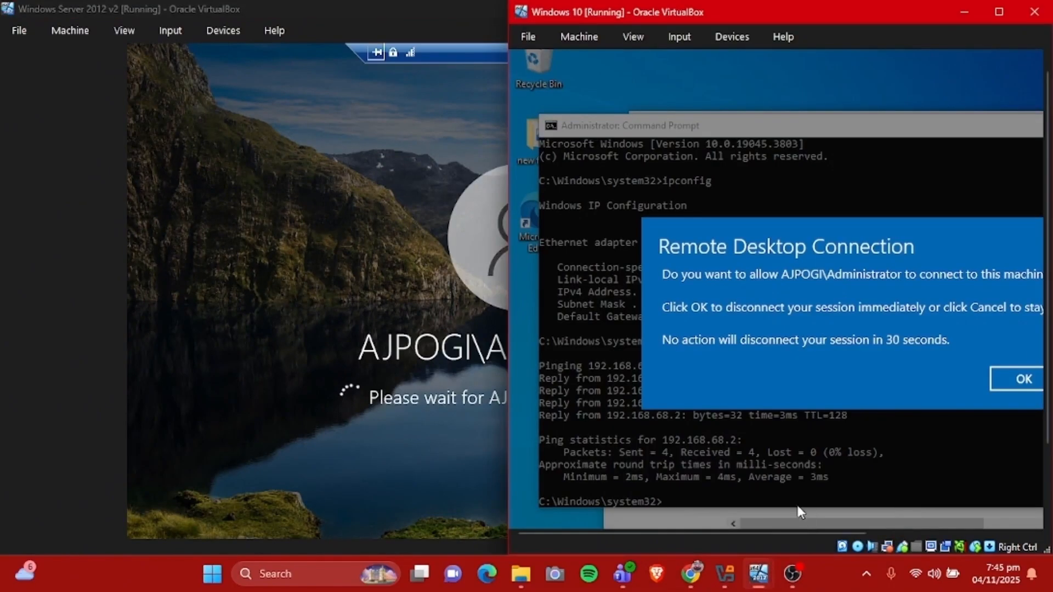
pyautogui.click(1007, 383)
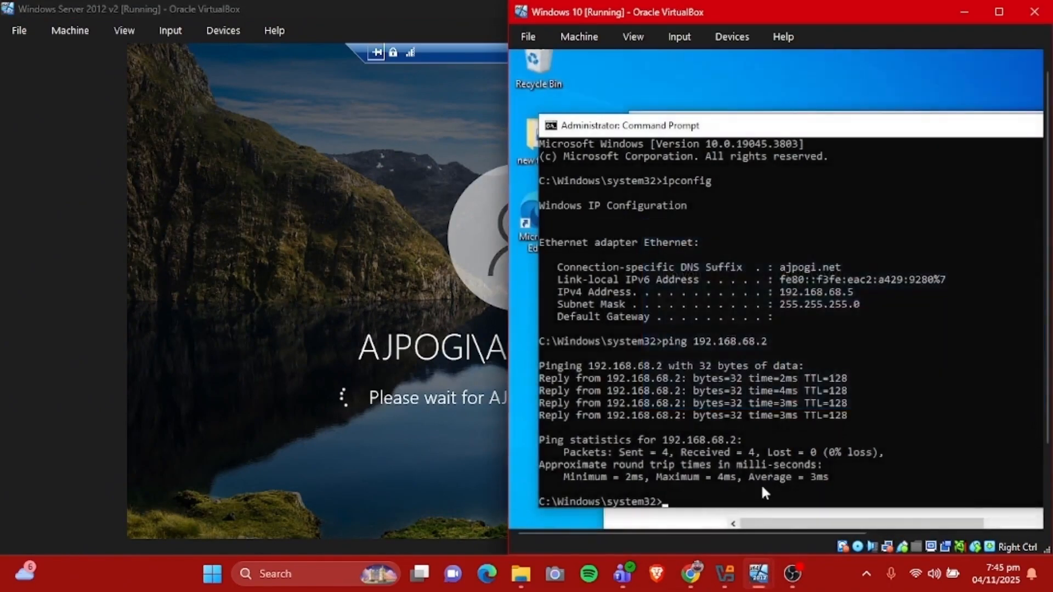
pyautogui.moveTo(759, 574)
pyautogui.click(737, 540)
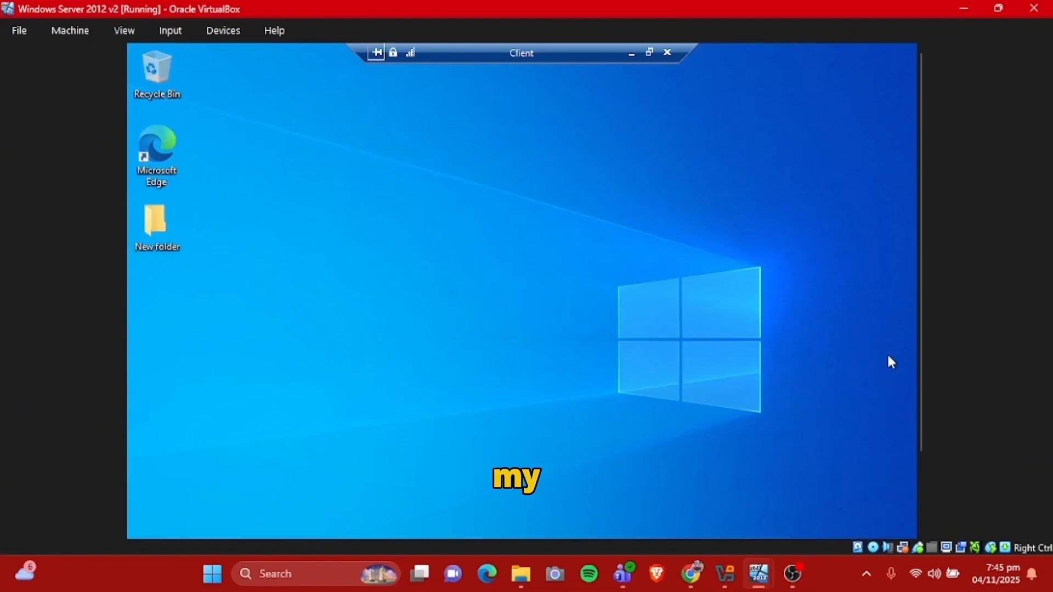
# Disconnect the remote session to Client and minimize Server Manager
pyautogui.moveTo(918, 362); pyautogui.dragTo(937, 351)
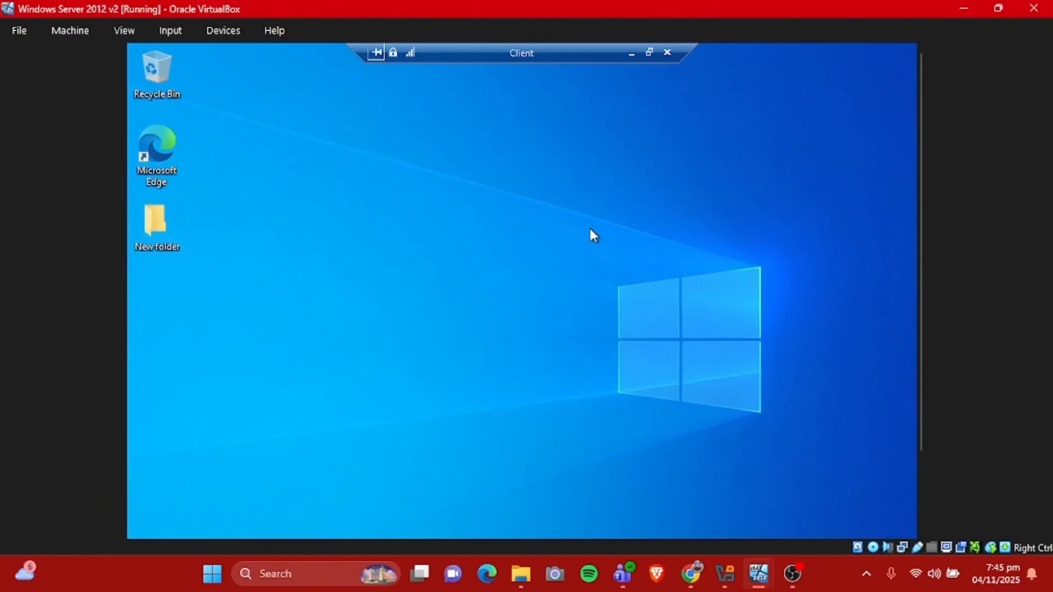
pyautogui.click(667, 52)
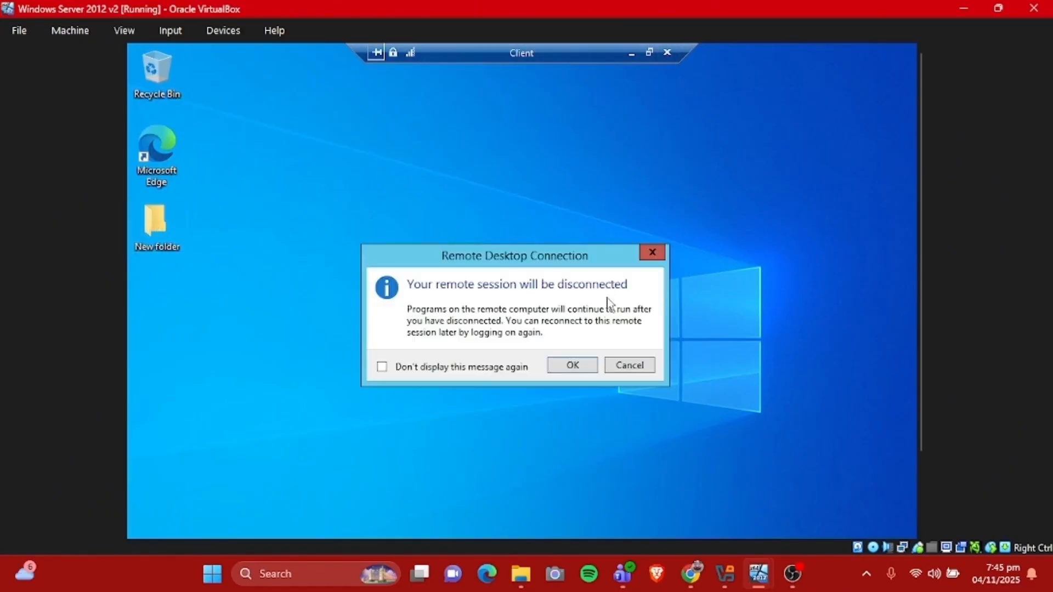
pyautogui.click(574, 366)
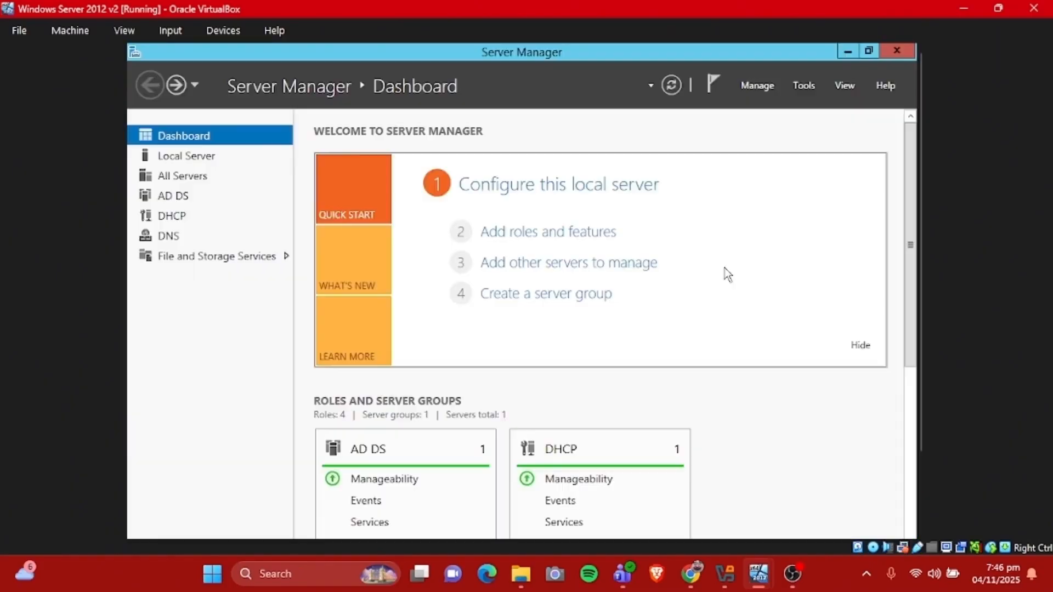
pyautogui.click(848, 52)
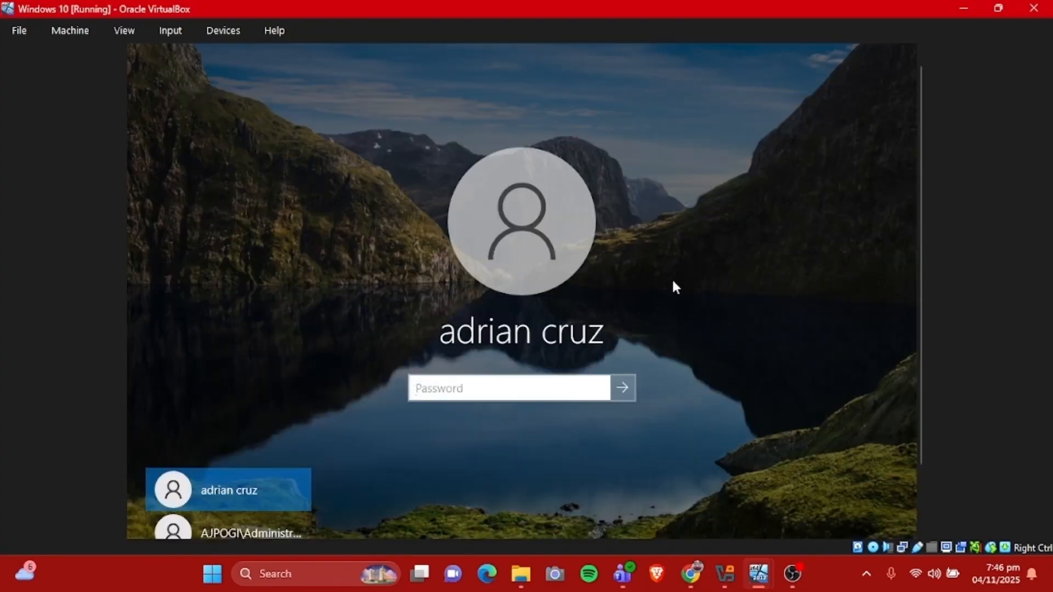
# Sign in to the domain user's account on the Windows 10 machine with the account password
pyautogui.press('capslock')
pyautogui.write('•')
pyautogui.press('capslock')
pyautogui.press('Return')
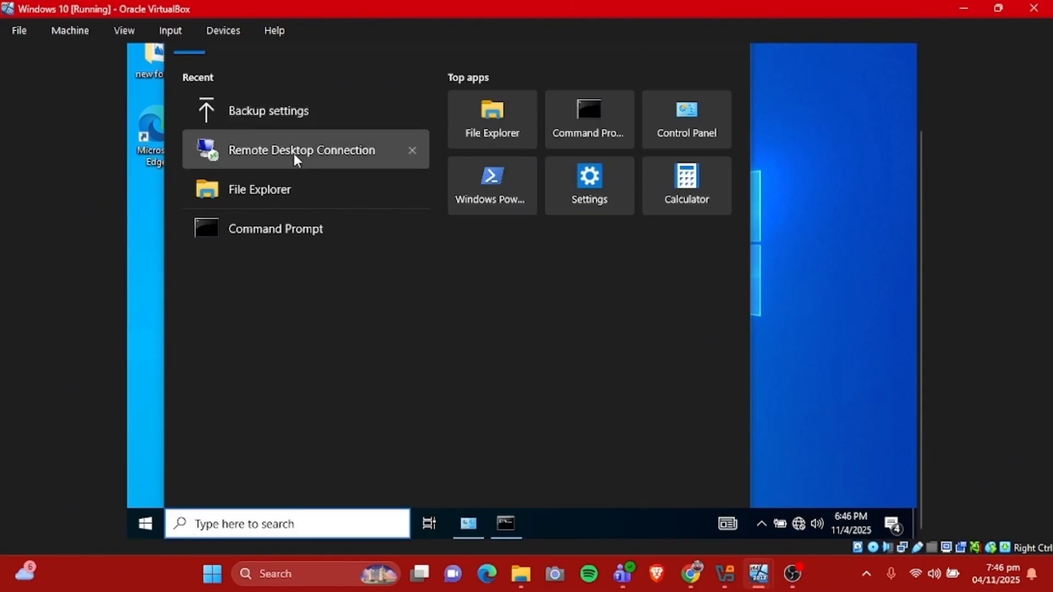
# Open Remote Desktop Connection on the Windows 10 machine and connect to server.ajpogi.net with the saved credentials
pyautogui.click(906, 300)
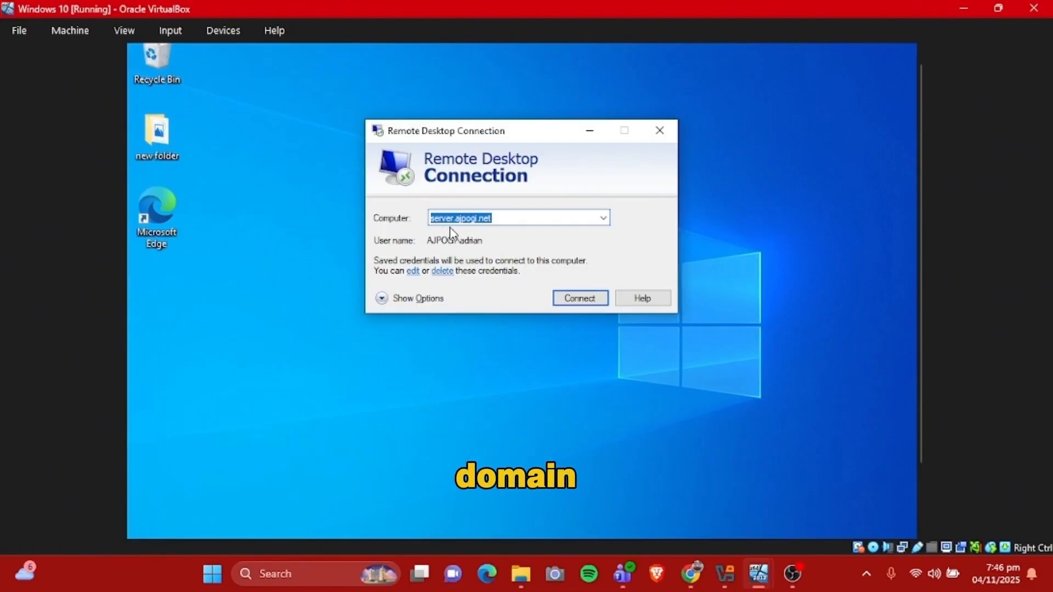
pyautogui.click(574, 298)
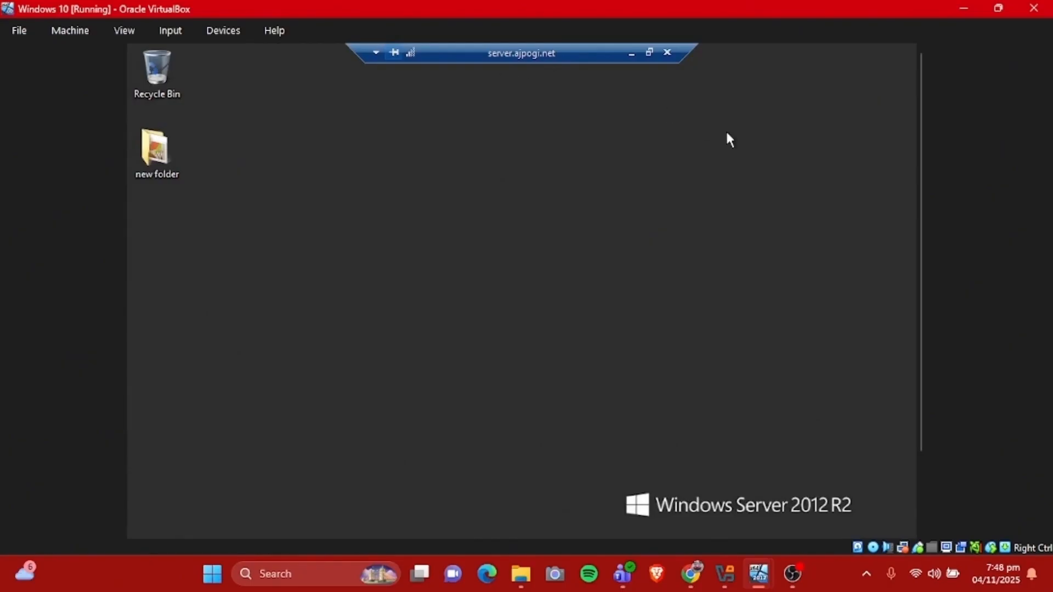
# Open Server Manager in the remote server session, authorizing it with the user name administrator and the administrator password
pyautogui.moveTo(920, 282); pyautogui.dragTo(923, 378)
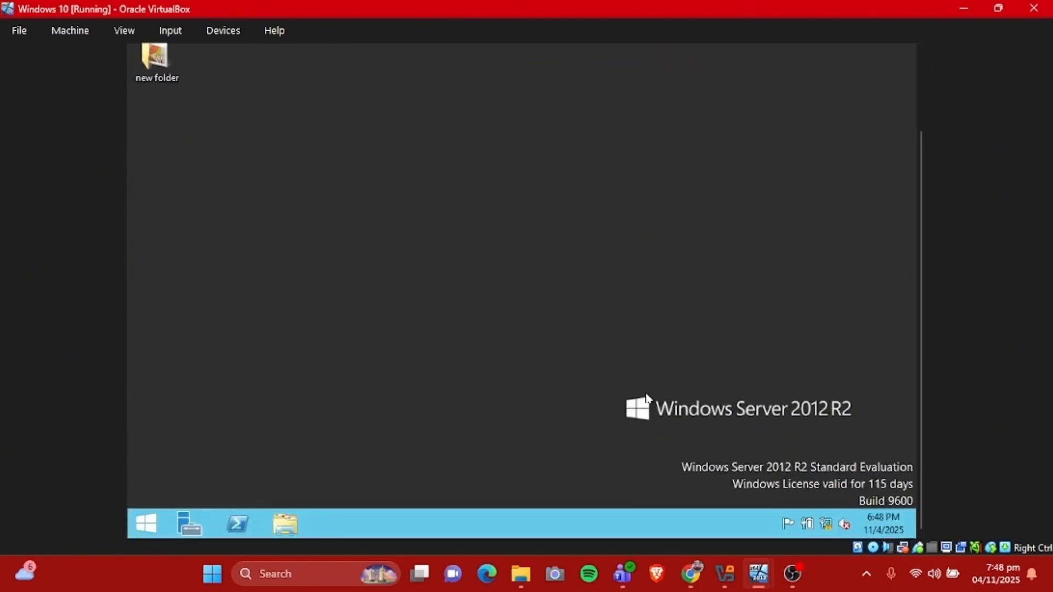
pyautogui.click(189, 524)
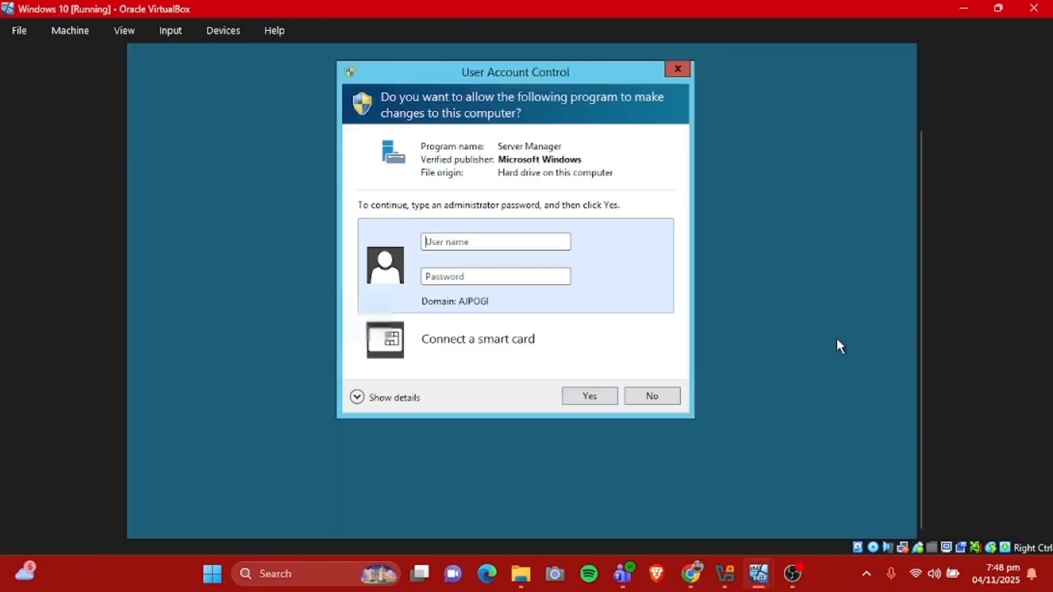
pyautogui.moveTo(924, 348); pyautogui.dragTo(924, 299)
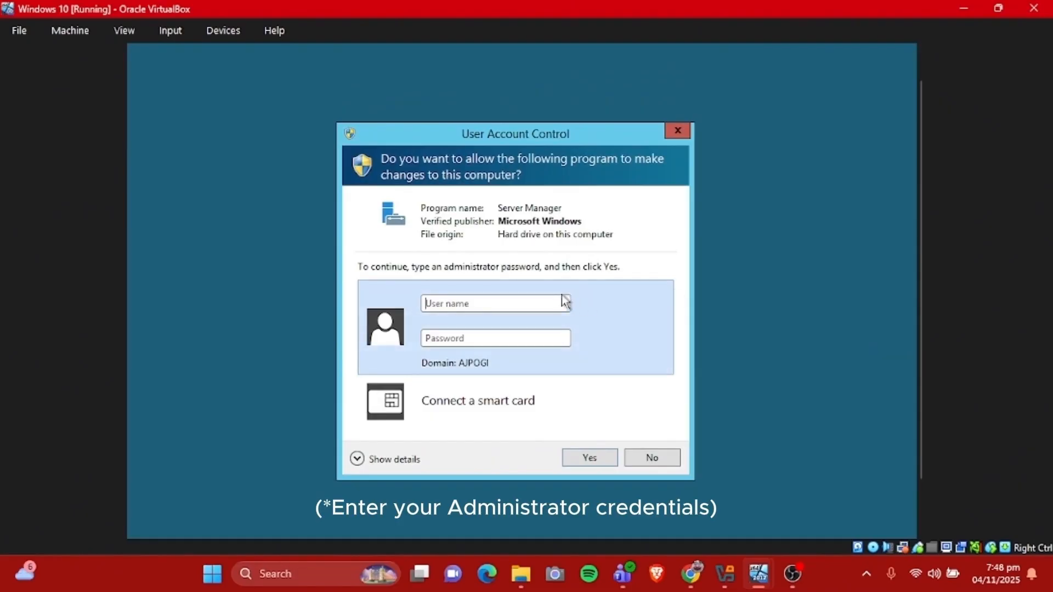
pyautogui.write('administrator')
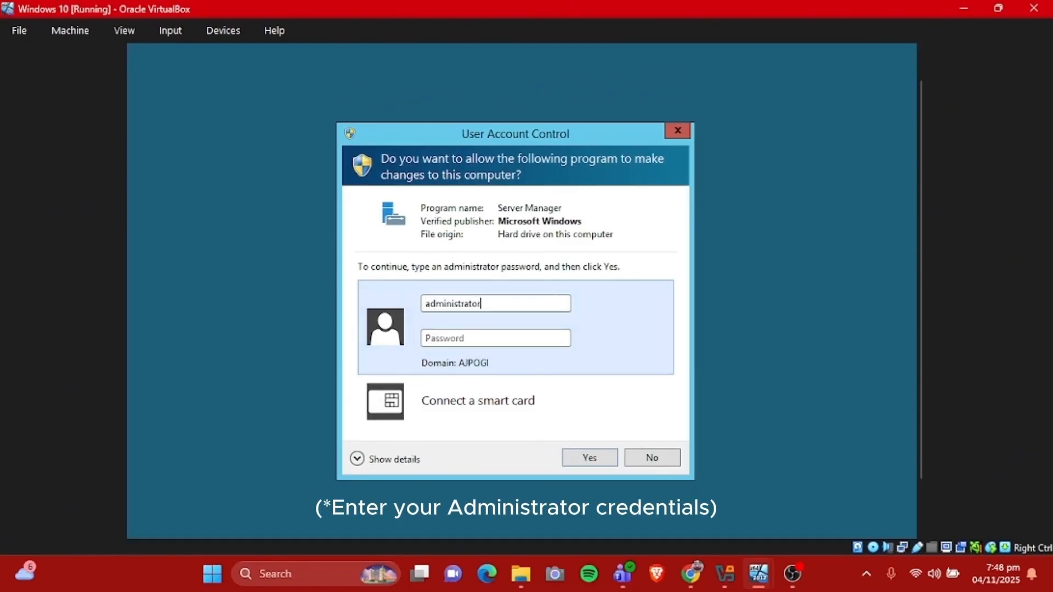
pyautogui.click(468, 335)
pyautogui.press('capslock')
pyautogui.write('•')
pyautogui.press('capslock')
pyautogui.write('•')
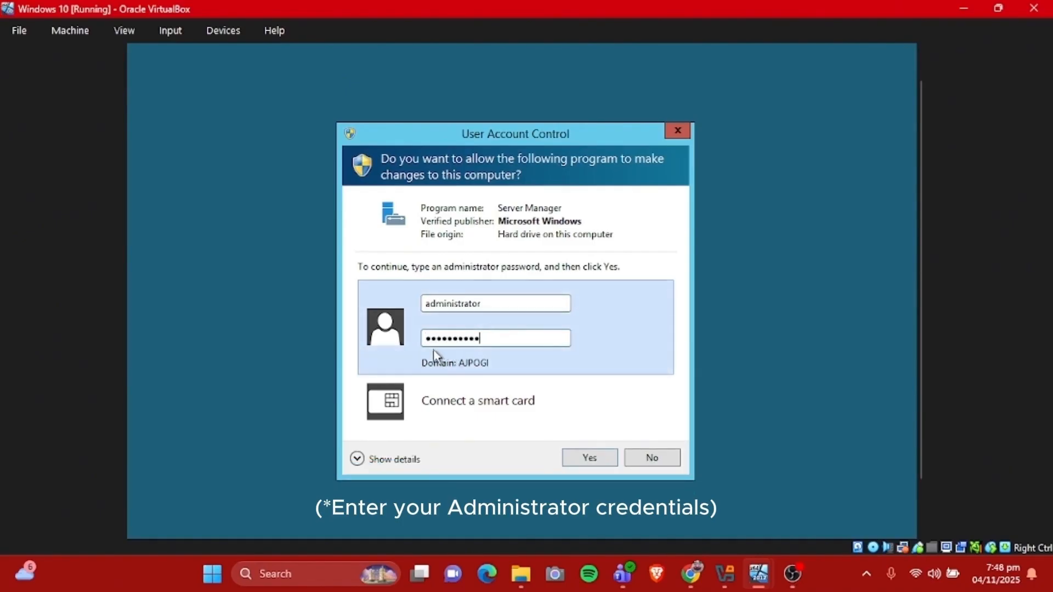
pyautogui.click(590, 457)
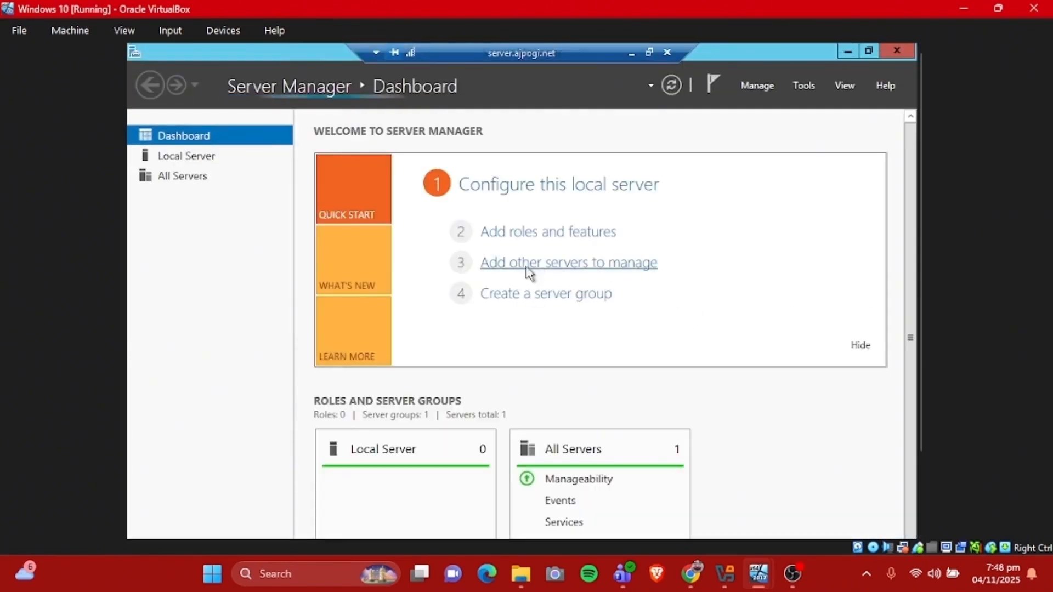
pyautogui.scroll(-2, 922, 244)
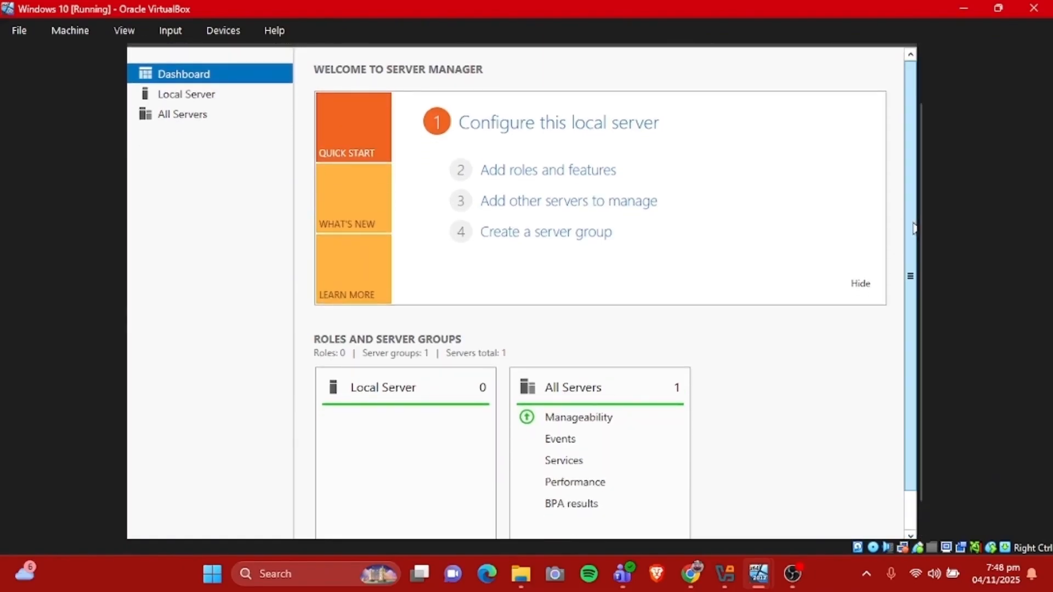
# Review the Server Manager dashboard in the remote session and open Active Directory Users and Computers
pyautogui.scroll(-1, 915, 368)
pyautogui.scroll(-10, 915, 367)
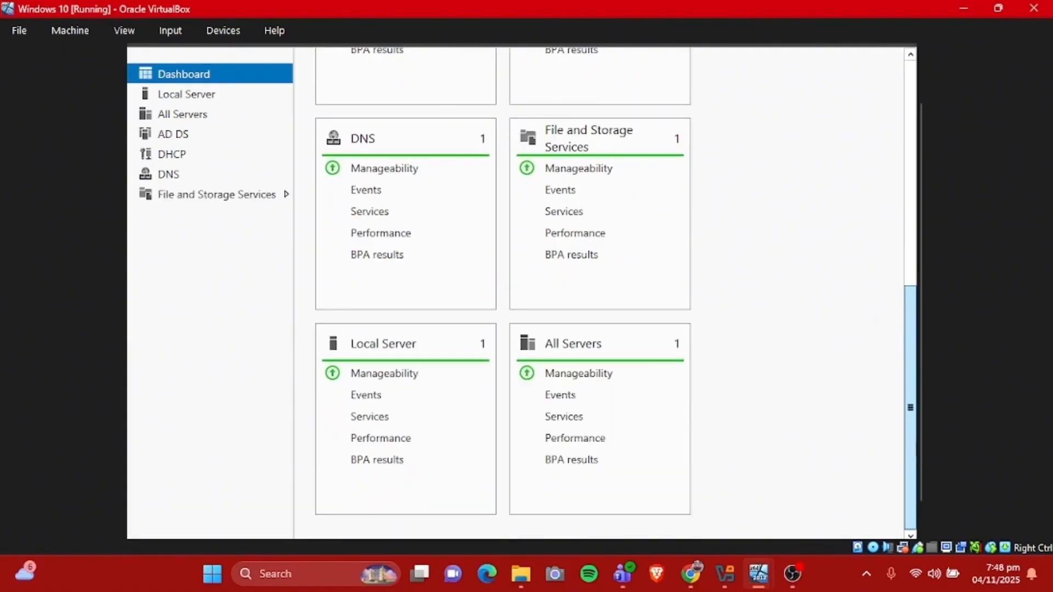
pyautogui.scroll(6, 914, 307)
pyautogui.moveTo(915, 307); pyautogui.dragTo(910, 119)
pyautogui.click(807, 83)
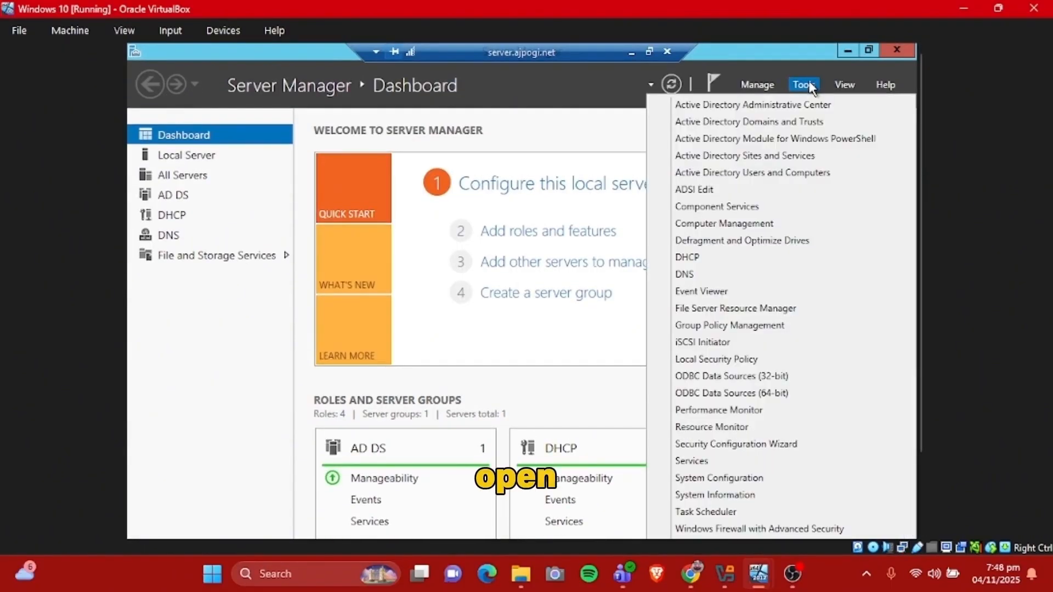
pyautogui.click(790, 179)
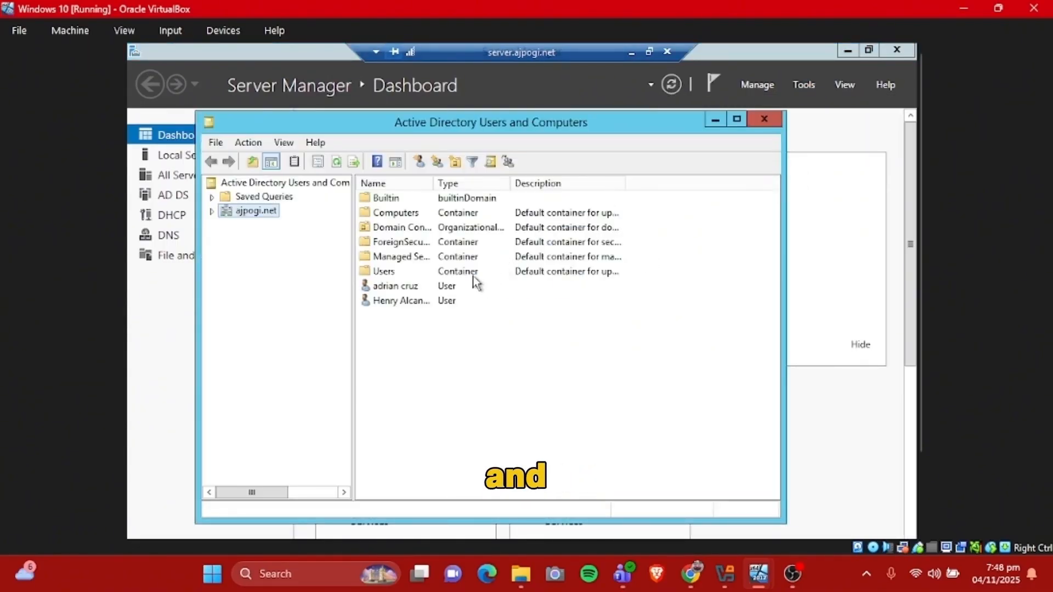
# Look over the two user accounts listed directly under the ajpogi.net domain
pyautogui.click(448, 288)
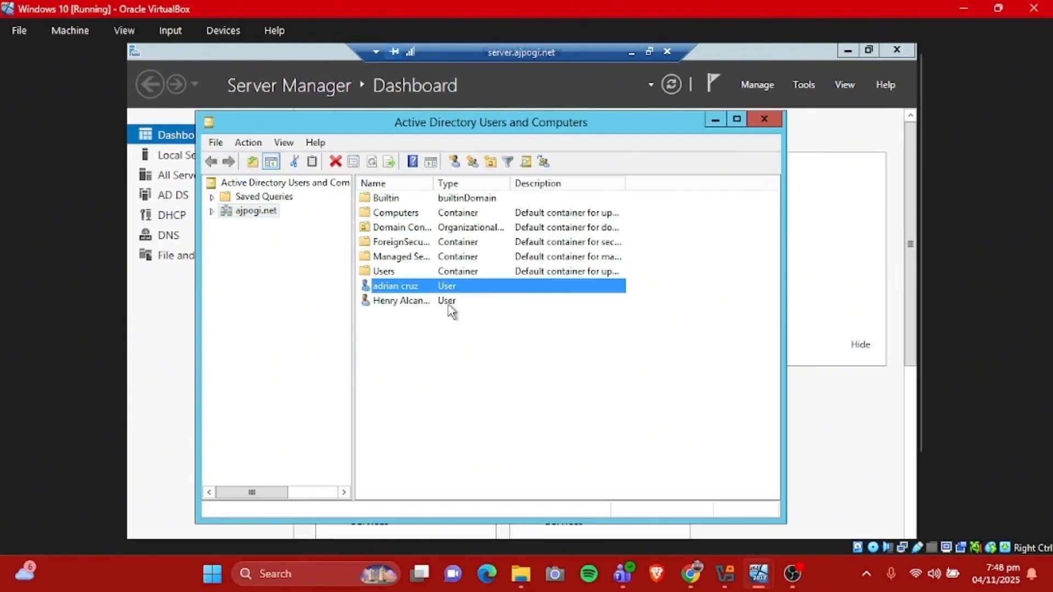
pyautogui.click(448, 303)
pyautogui.click(457, 291)
pyautogui.click(459, 302)
pyautogui.click(457, 289)
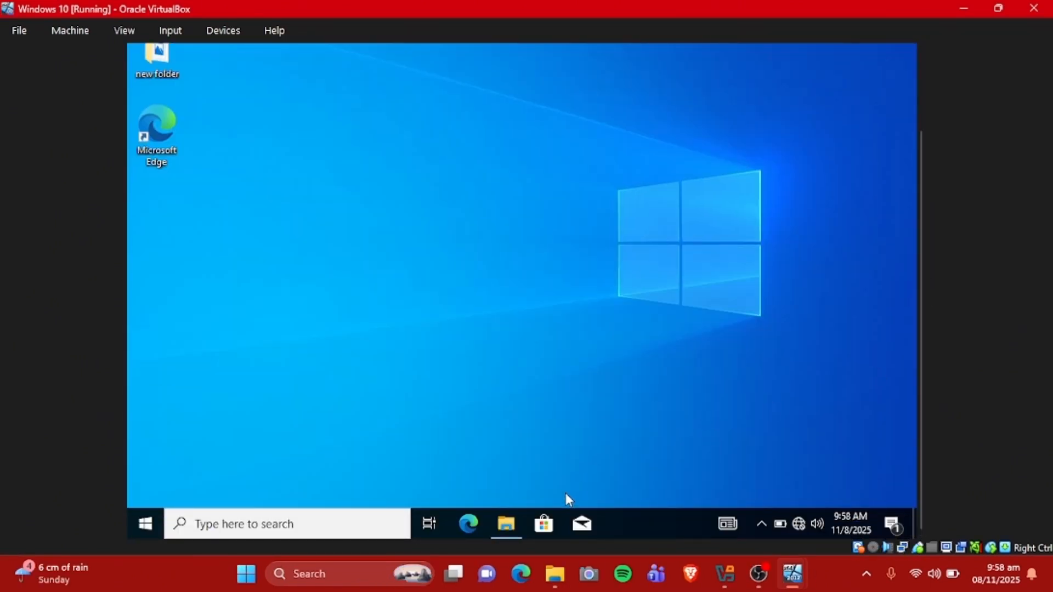
# Open Local Disk (D:) in File Explorer on the Windows 10 machine and create a folder with the default name New folder
pyautogui.click(506, 523)
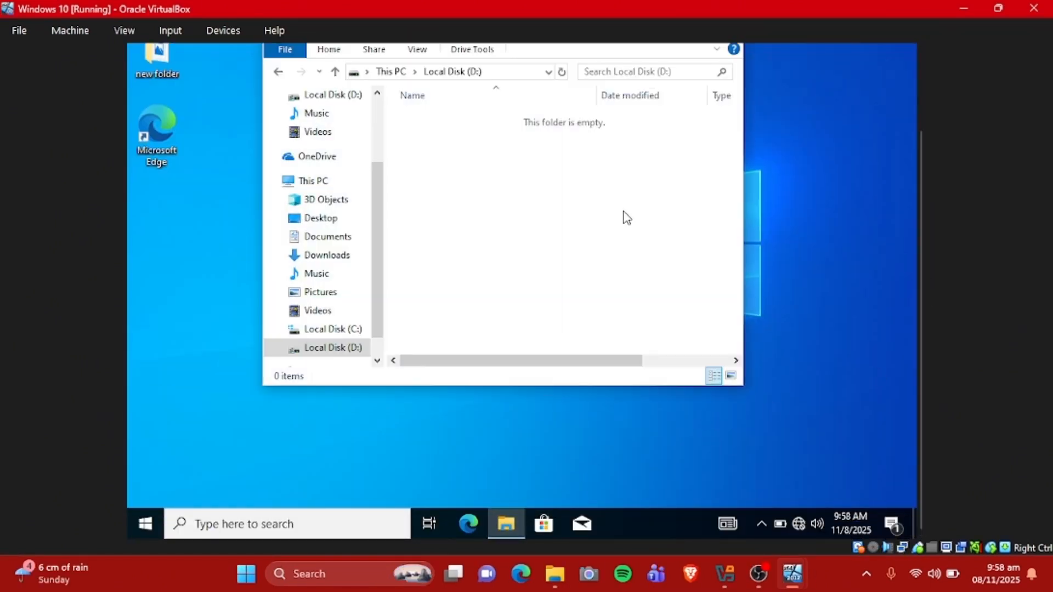
pyautogui.rightClick(633, 172)
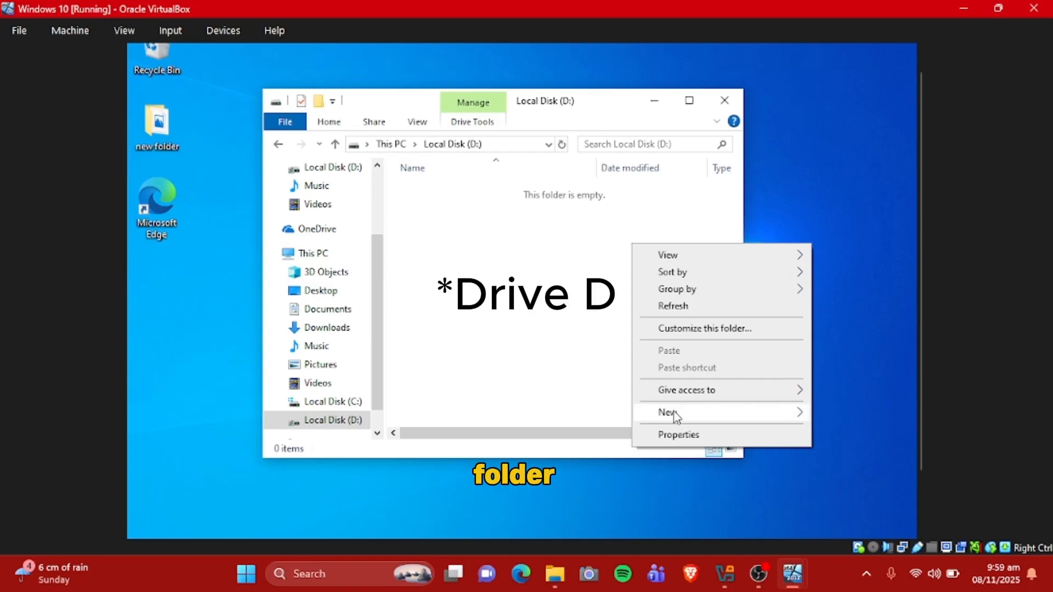
pyautogui.moveTo(678, 414)
pyautogui.click(535, 415)
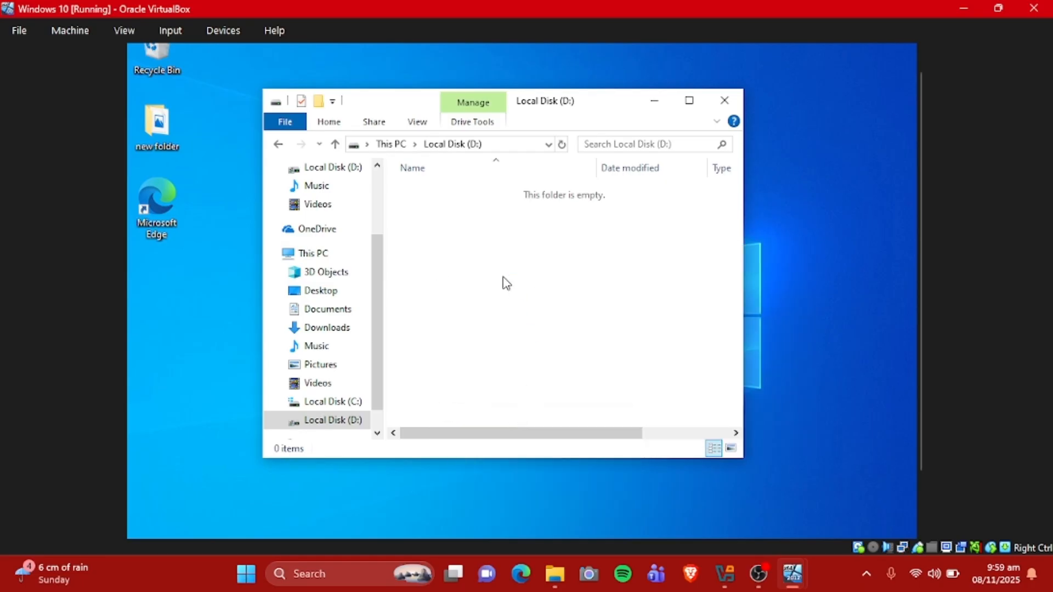
pyautogui.click(523, 274)
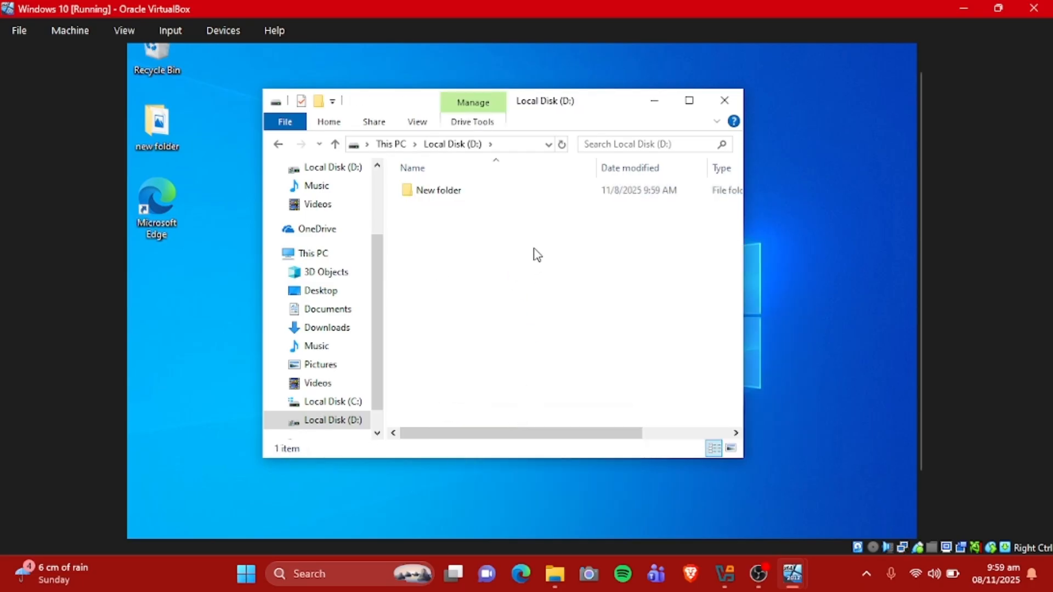
# Delete New folder from Local Disk (D:) and close the File Explorer window
pyautogui.click(524, 200)
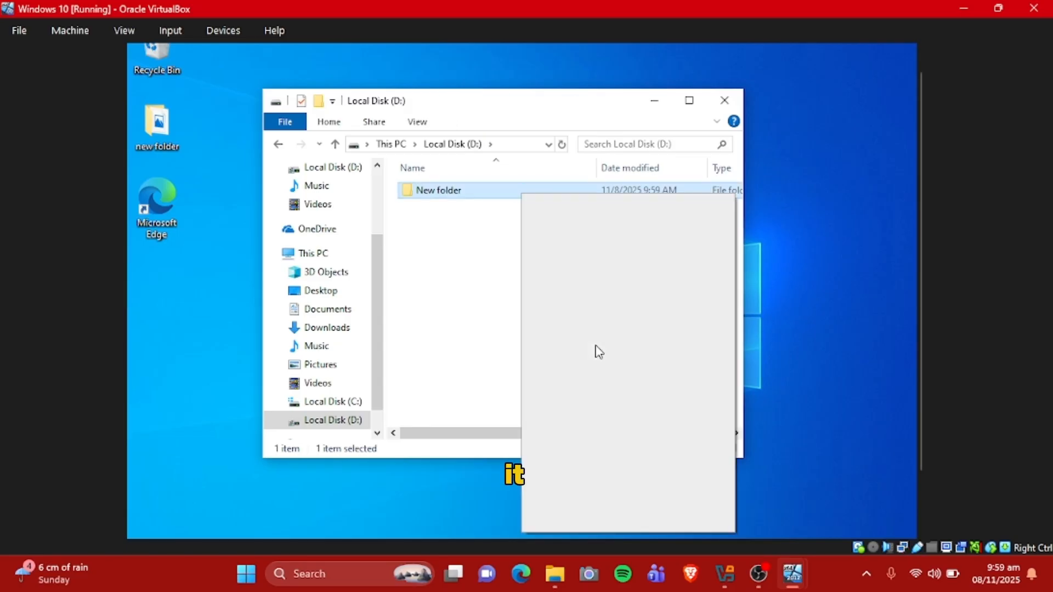
pyautogui.click(584, 486)
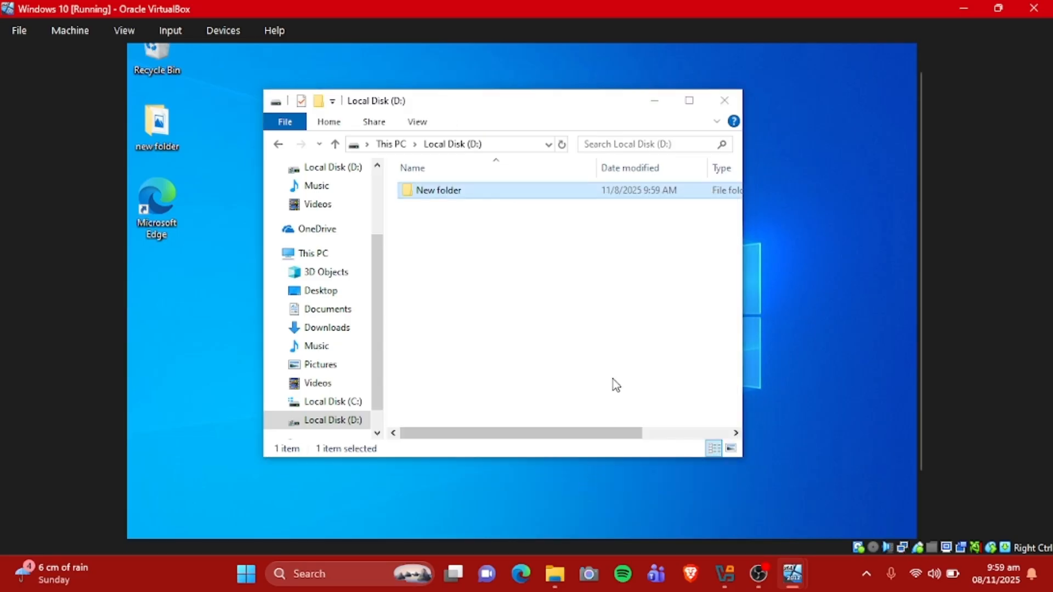
pyautogui.click(572, 371)
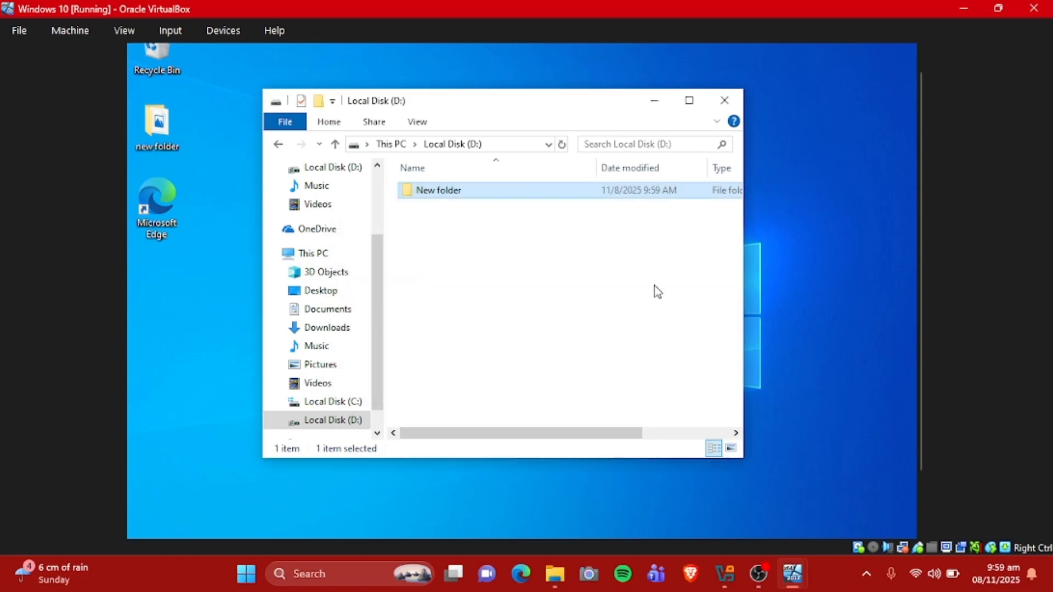
pyautogui.click(725, 101)
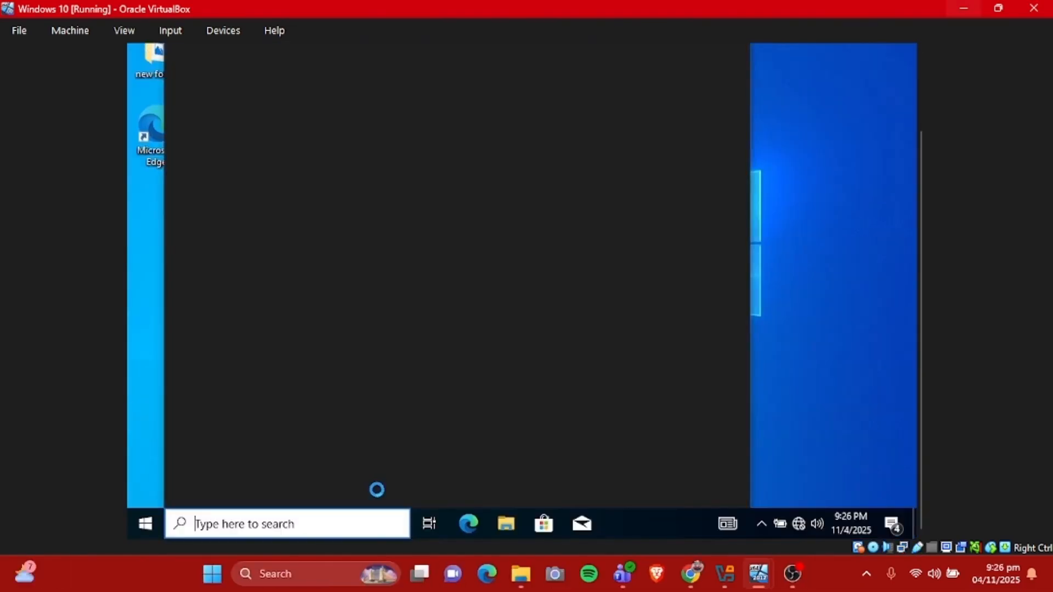
# Search Windows for "backup", open Backup settings, and go to Backup and Restore (Windows 7)
pyautogui.write('backup')
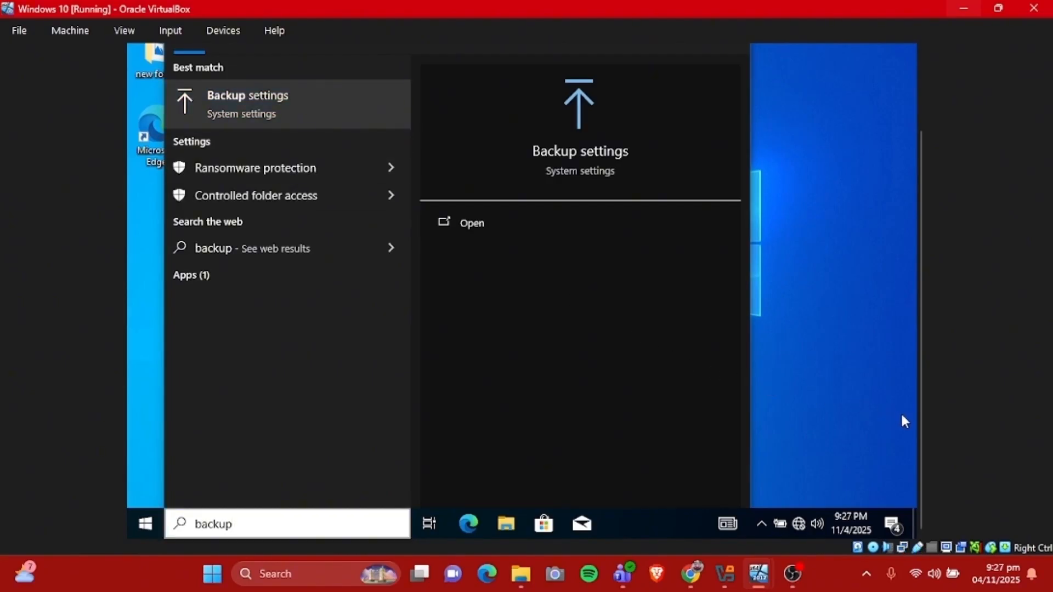
pyautogui.press('Return')
pyautogui.moveTo(922, 407); pyautogui.dragTo(930, 352)
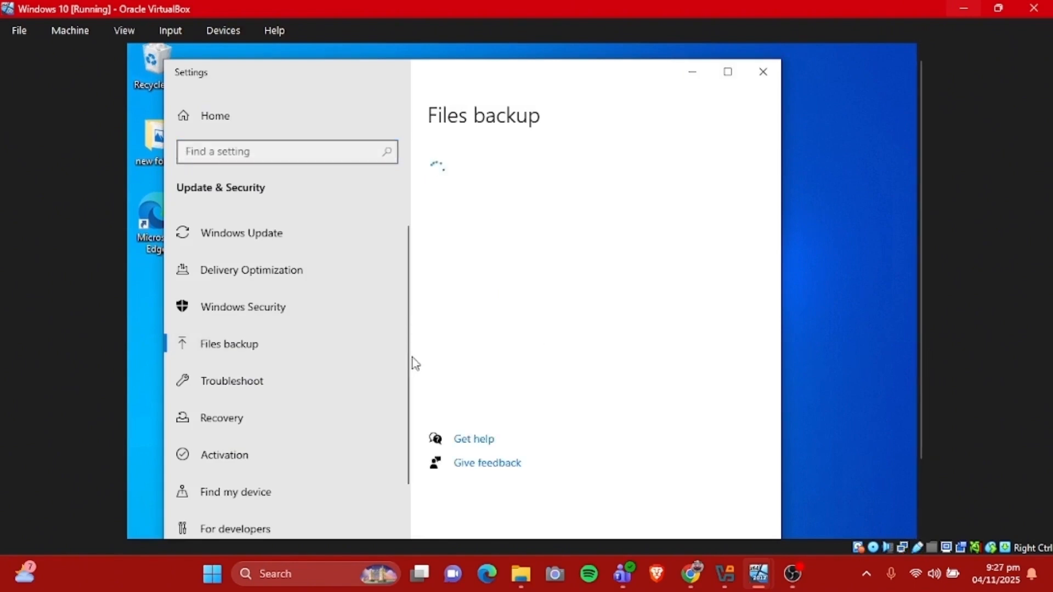
pyautogui.click(546, 373)
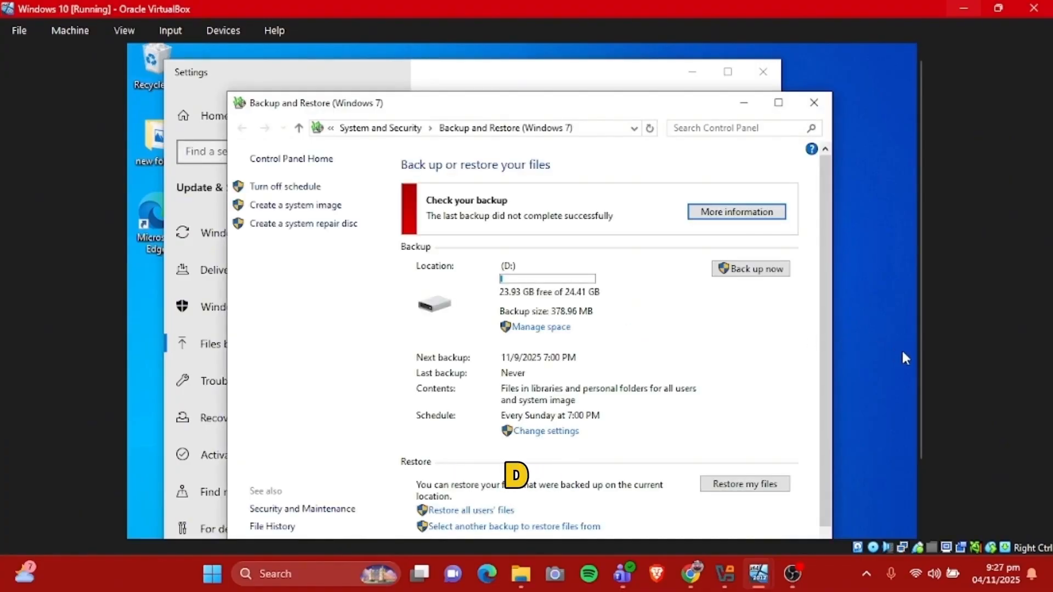
# Start restoring my files, authorizing Microsoft Windows Backup with the user name administrator and the administrator password
pyautogui.scroll(-1, 922, 359)
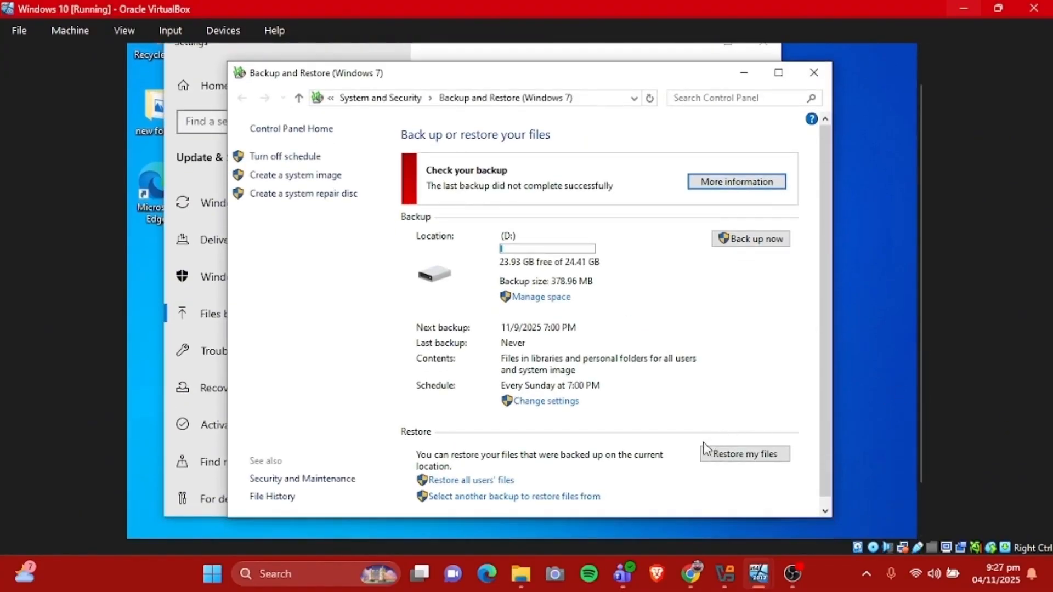
pyautogui.click(746, 456)
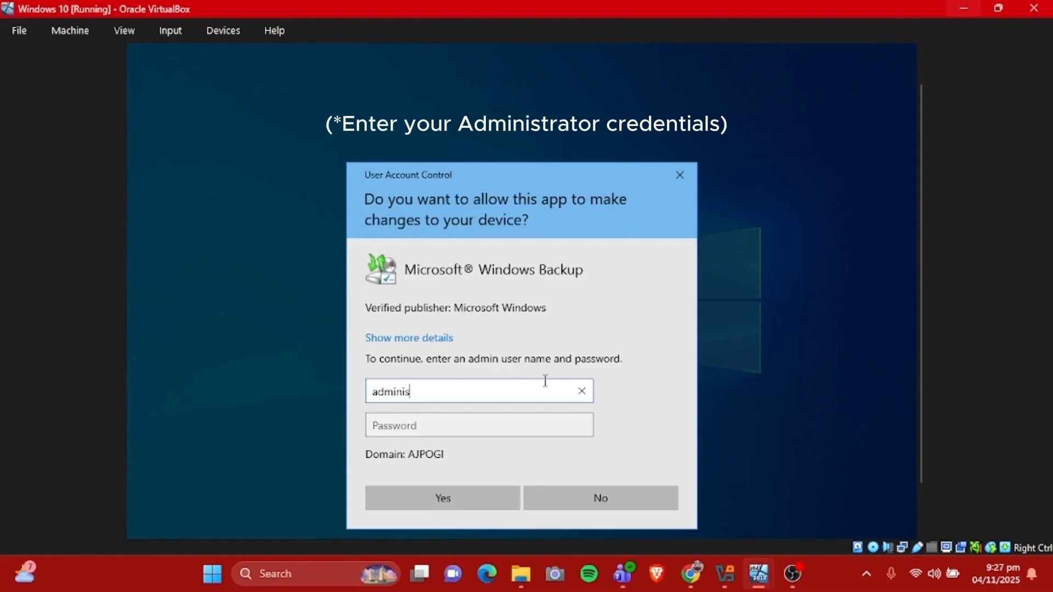
pyautogui.click(525, 418)
pyautogui.write('p')
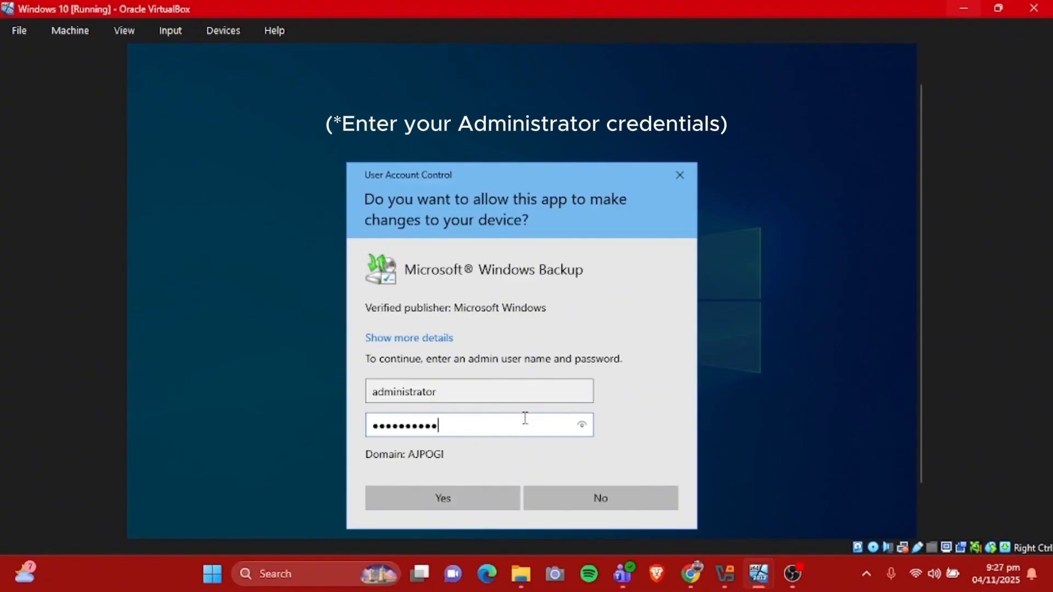
pyautogui.click(500, 497)
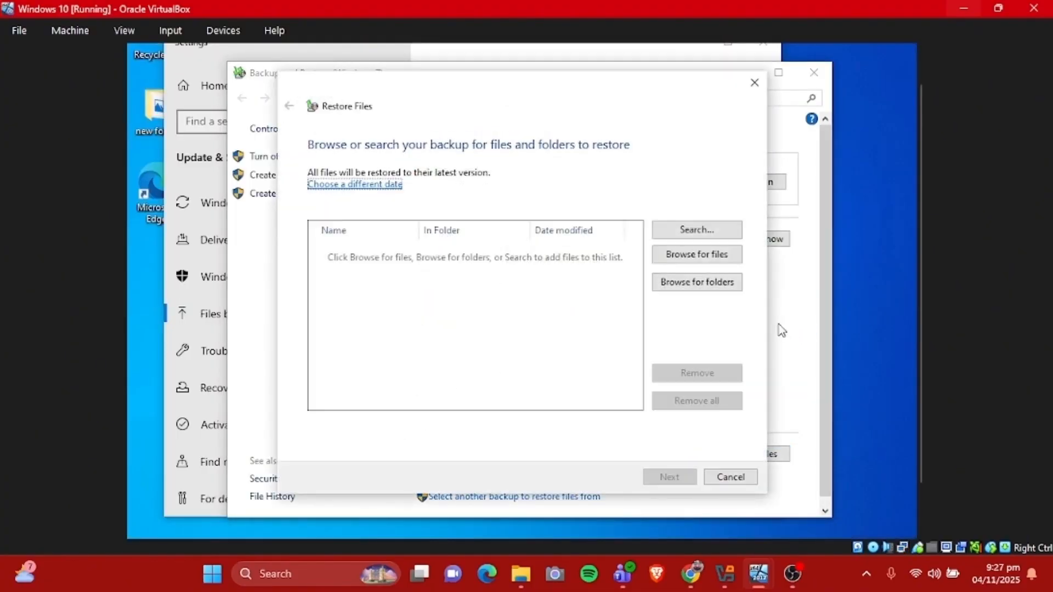
# Add New folder from Backup of D: to the list of folders to restore
pyautogui.click(717, 282)
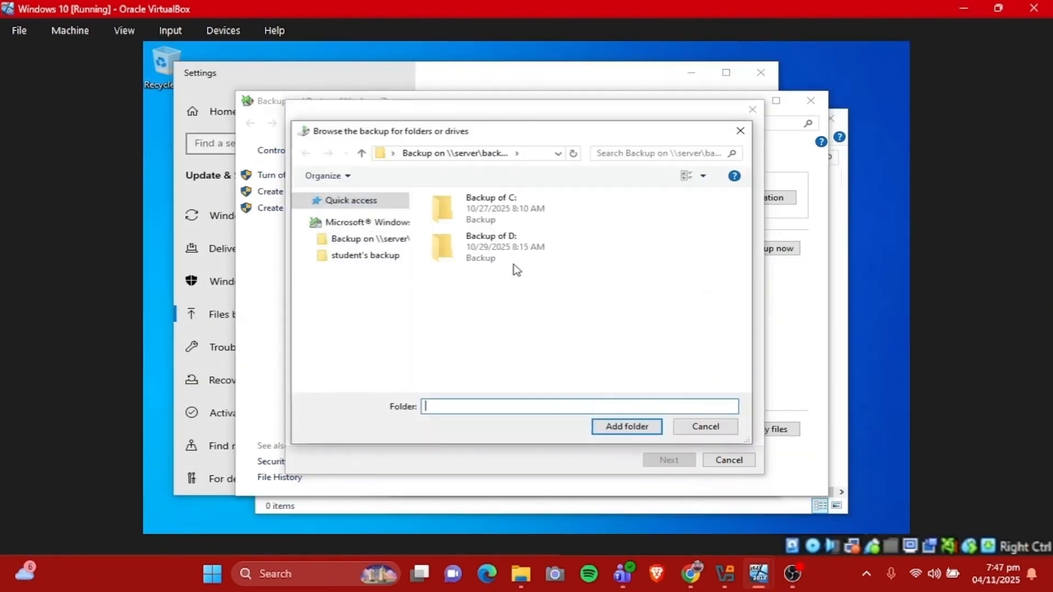
pyautogui.doubleClick(491, 258)
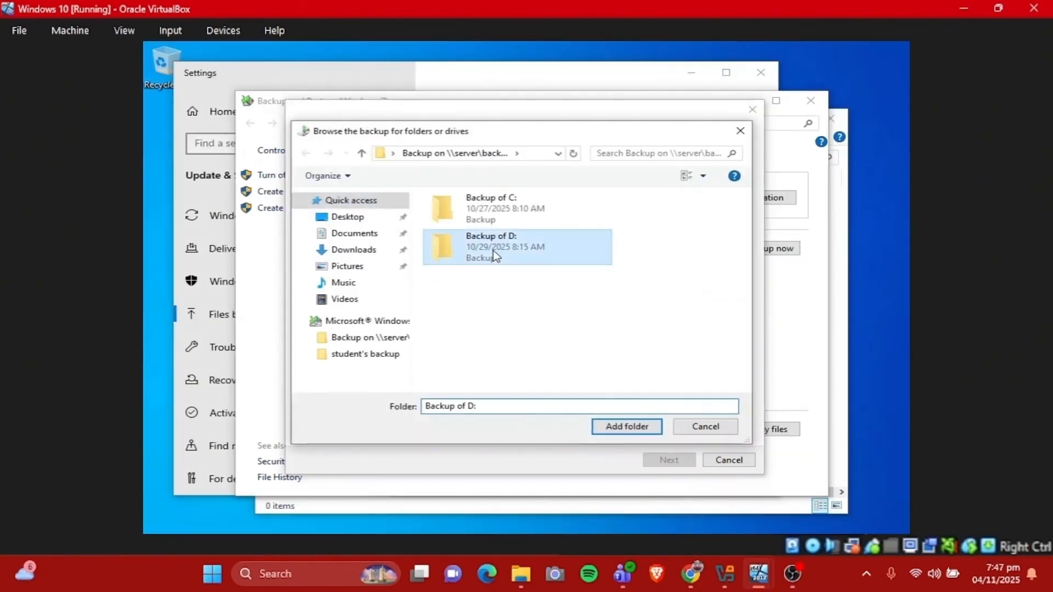
pyautogui.click(486, 221)
pyautogui.click(626, 429)
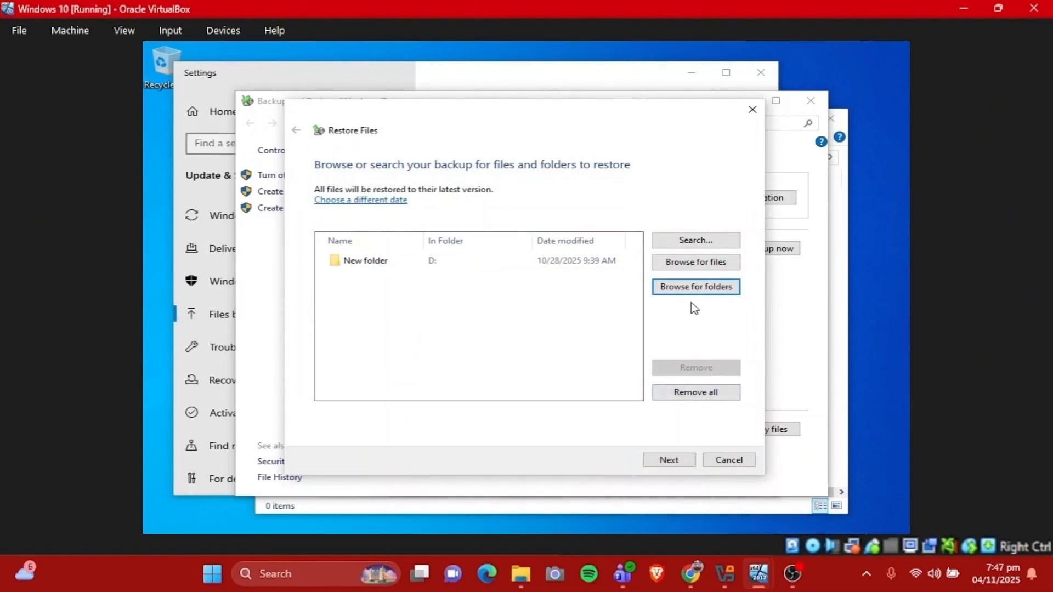
# Restore New folder to its original location, finish the wizard, and check the folder on Local Disk (D:)
pyautogui.click(686, 460)
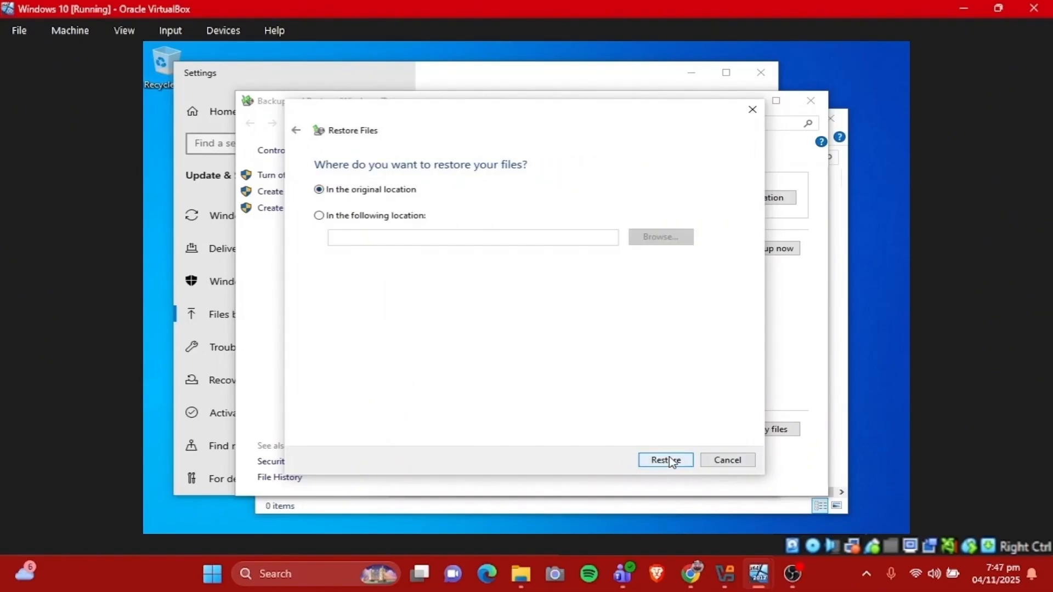
pyautogui.moveTo(624, 548)
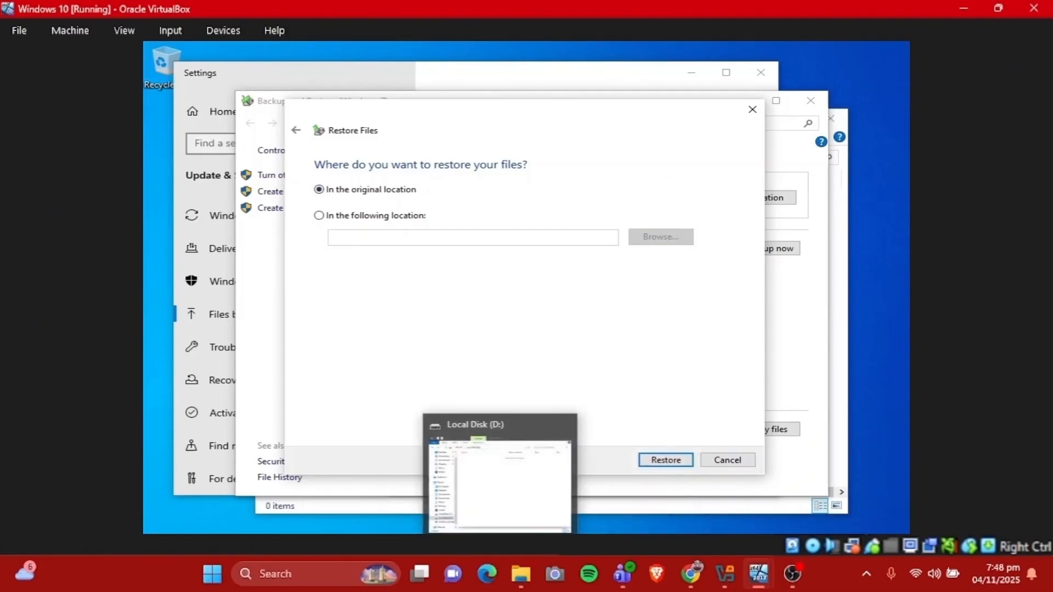
pyautogui.click(501, 549)
pyautogui.click(501, 549)
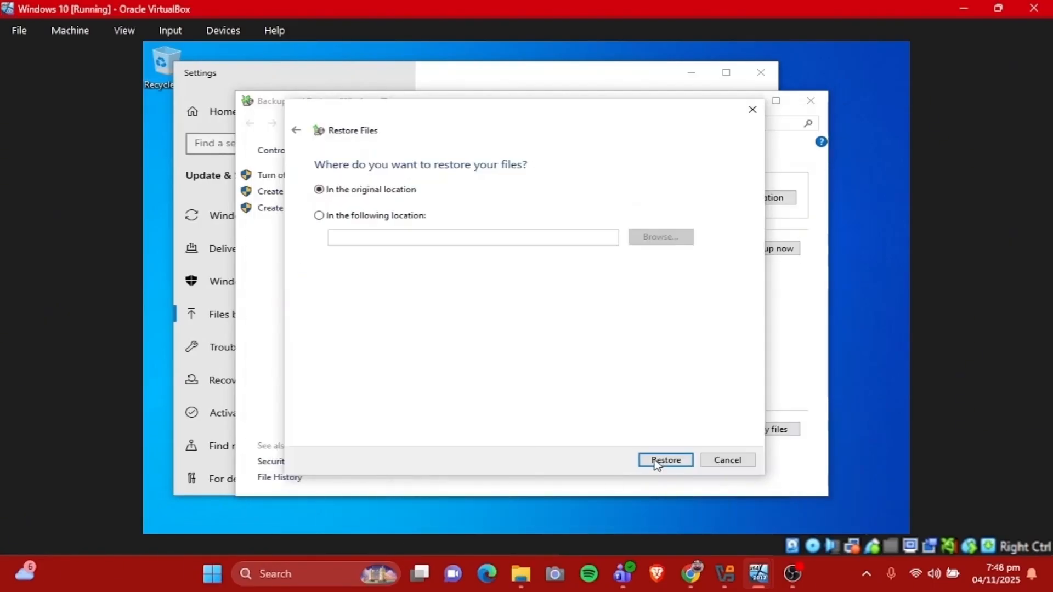
pyautogui.click(679, 464)
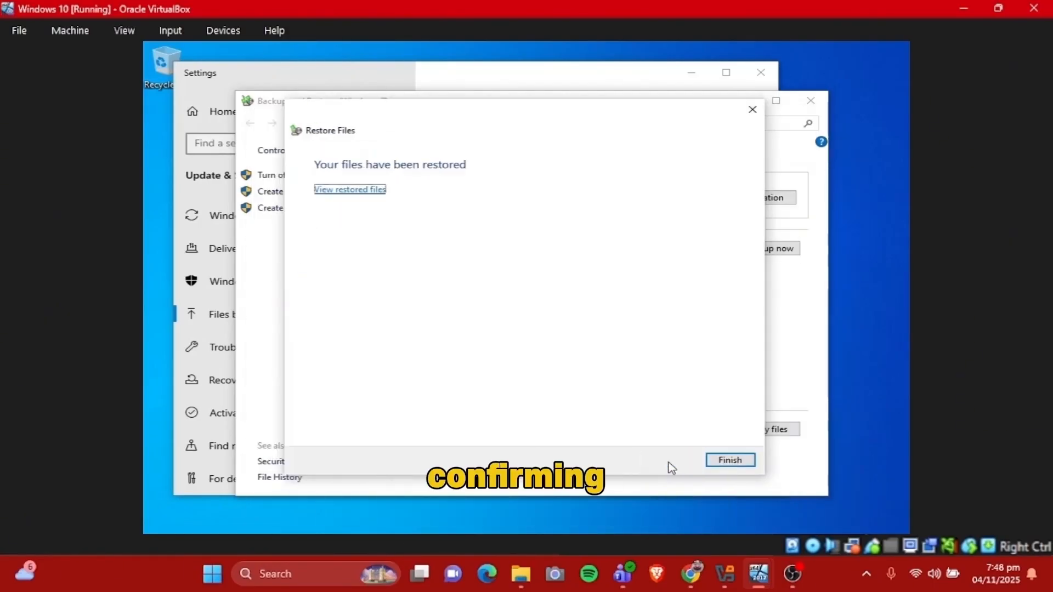
pyautogui.click(722, 460)
pyautogui.click(501, 548)
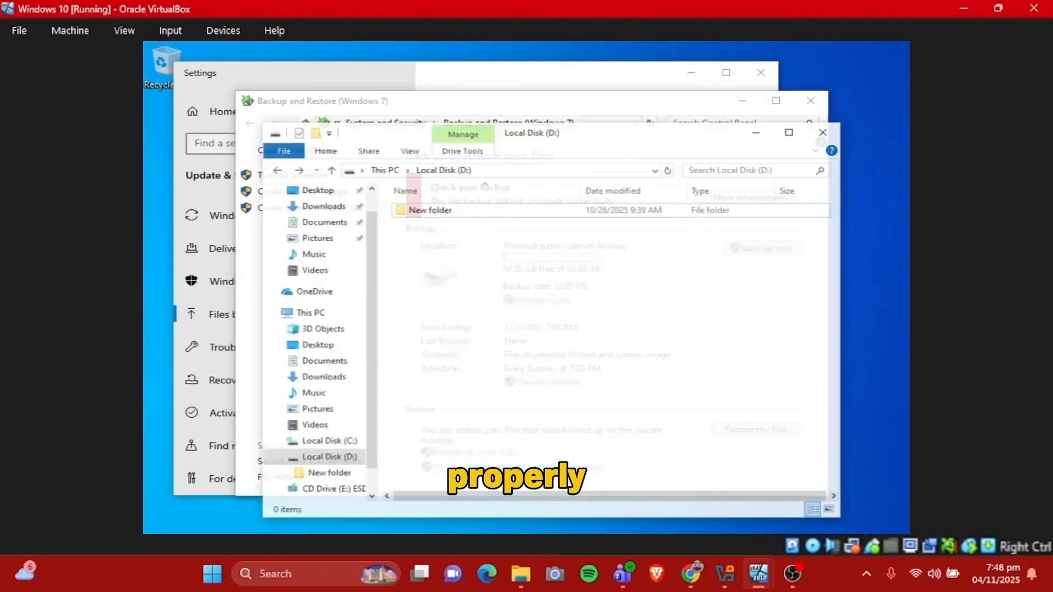
pyautogui.click(478, 197)
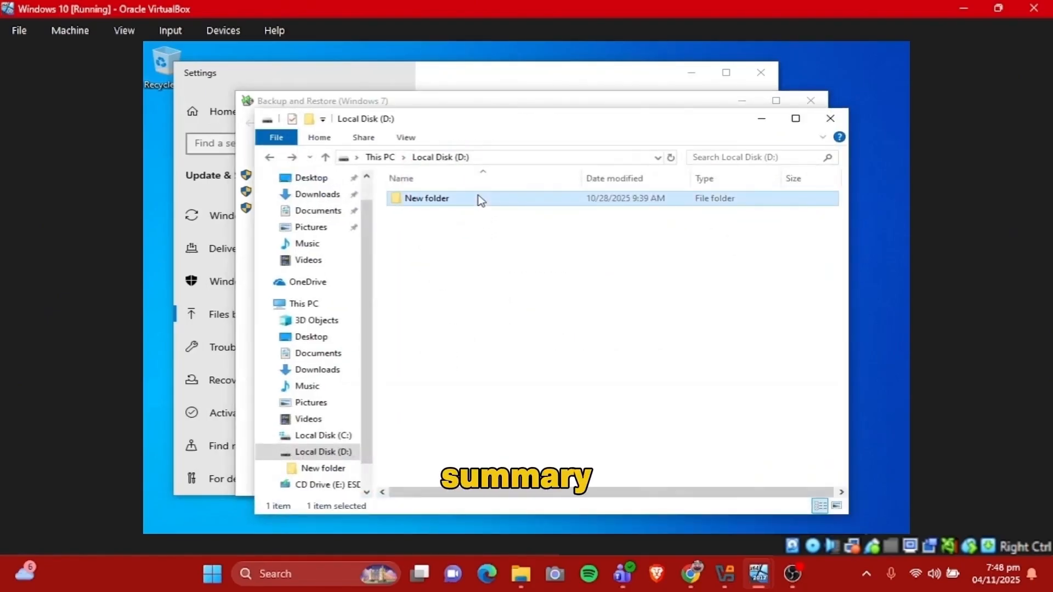